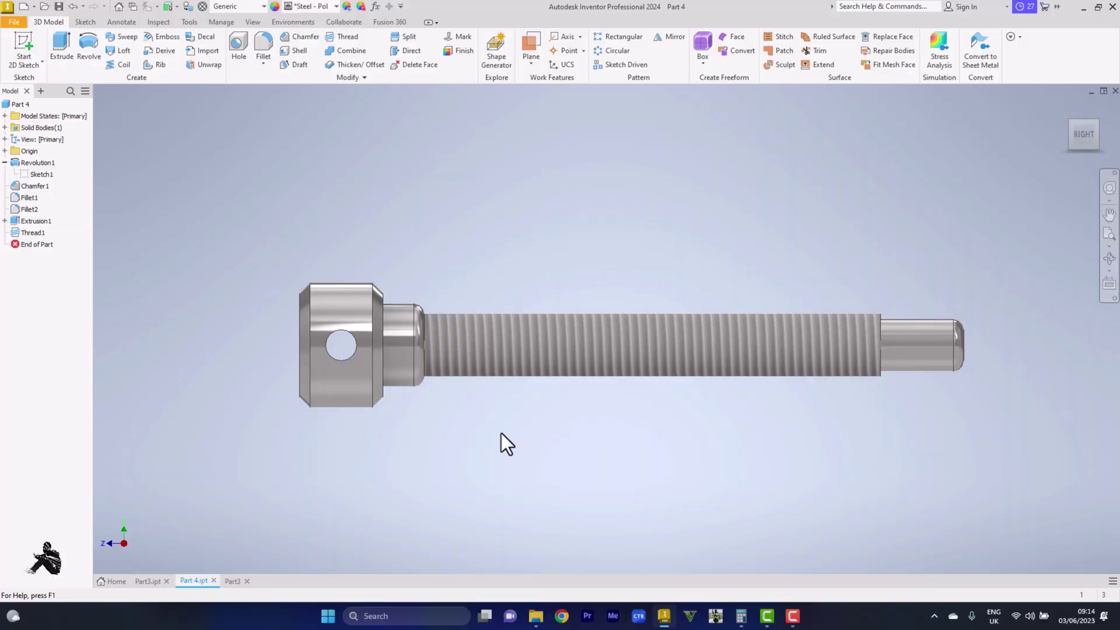
In the empty Part3 document, start Sketch1 on the YZ plane and pick the Line tool.
{"action": "left_click", "coordinate": [233, 578]}
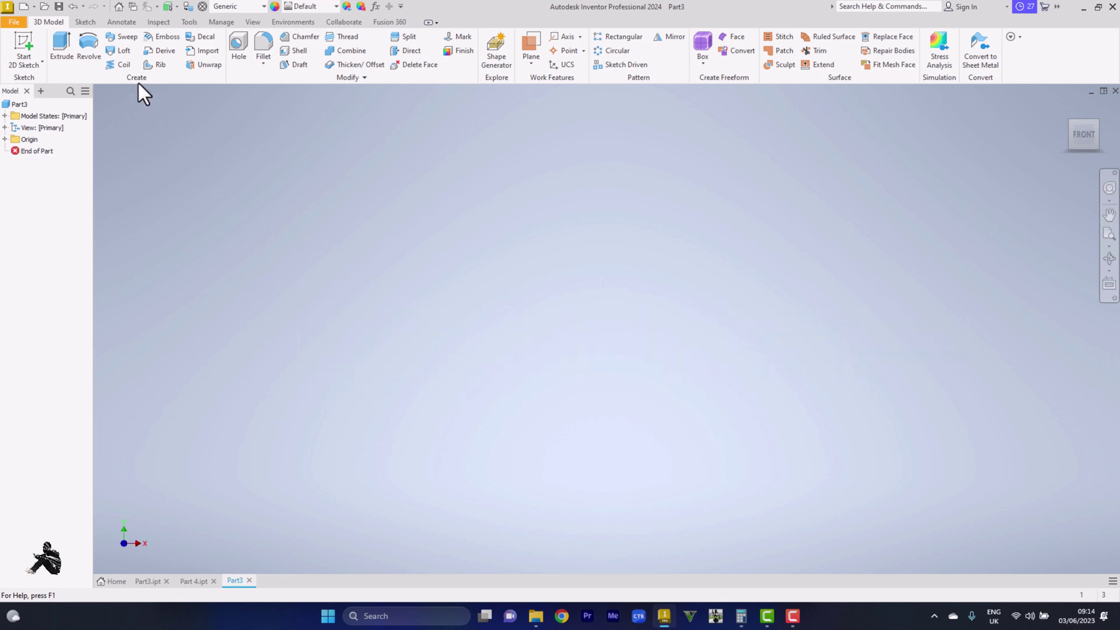
{"action": "left_click", "coordinate": [25, 45]}
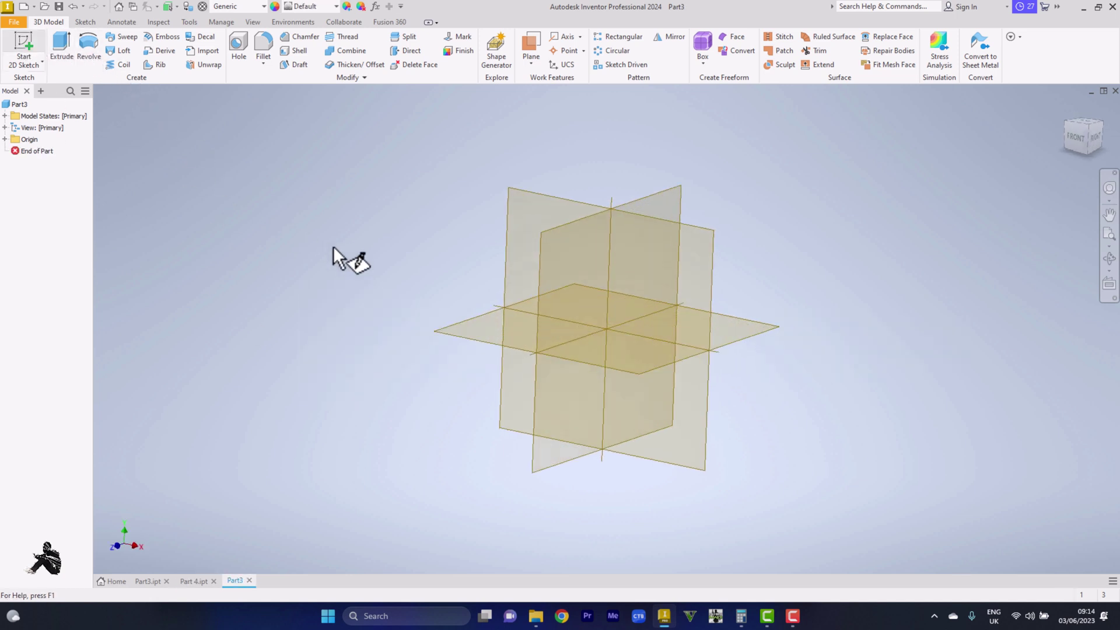
{"action": "left_click", "coordinate": [532, 280]}
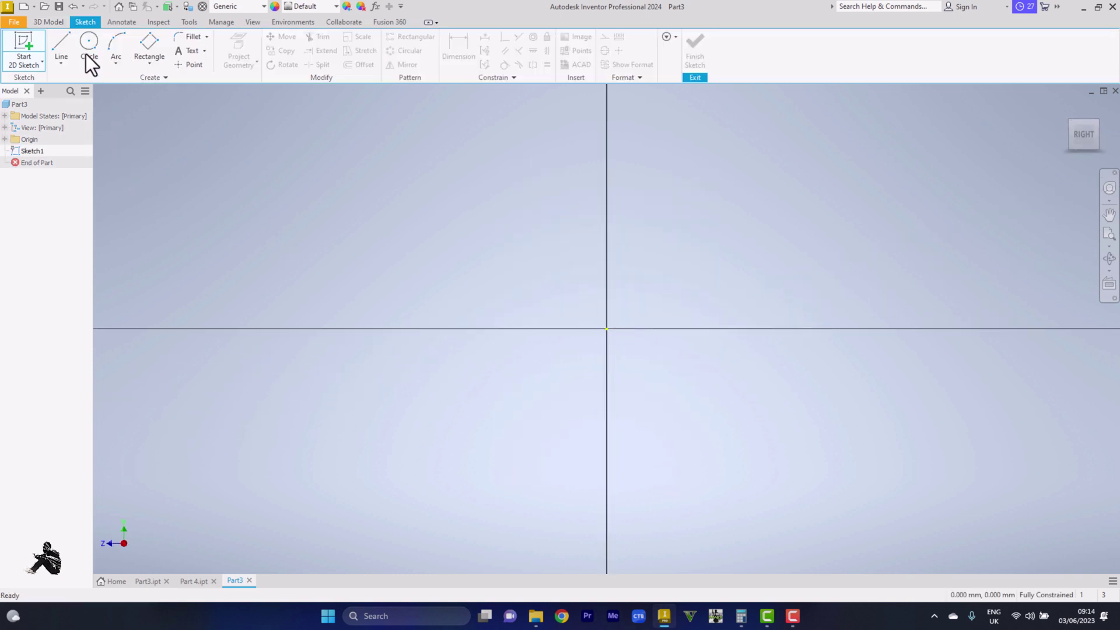
{"action": "left_click", "coordinate": [58, 47]}
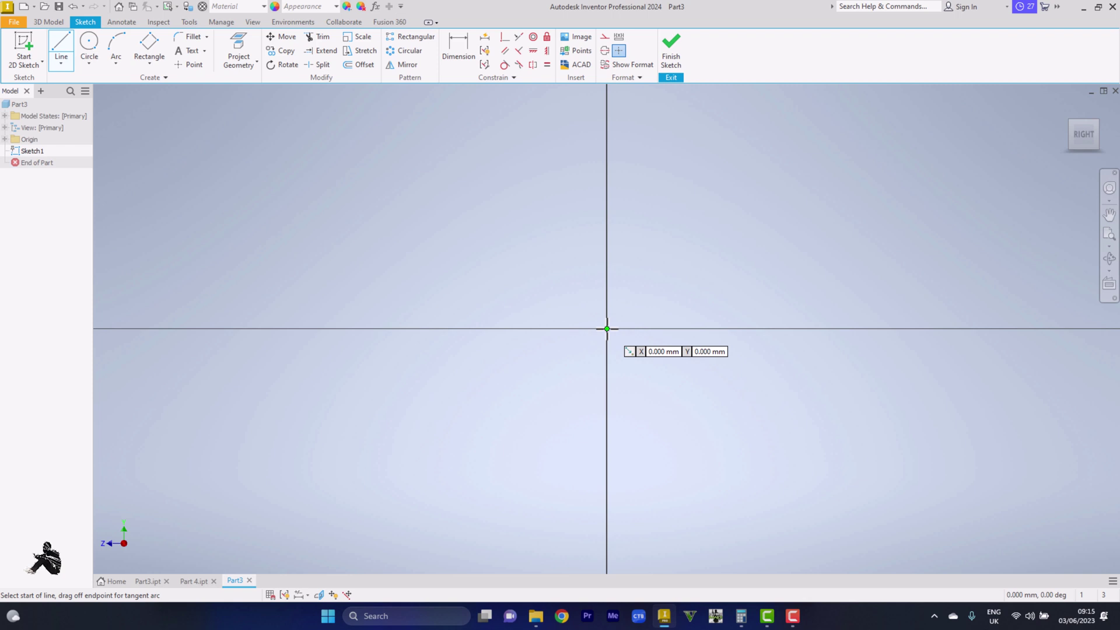
Draw a 128 mm line starting at the sketch origin, then zoom out to see it.
{"action": "left_click", "coordinate": [606, 328]}
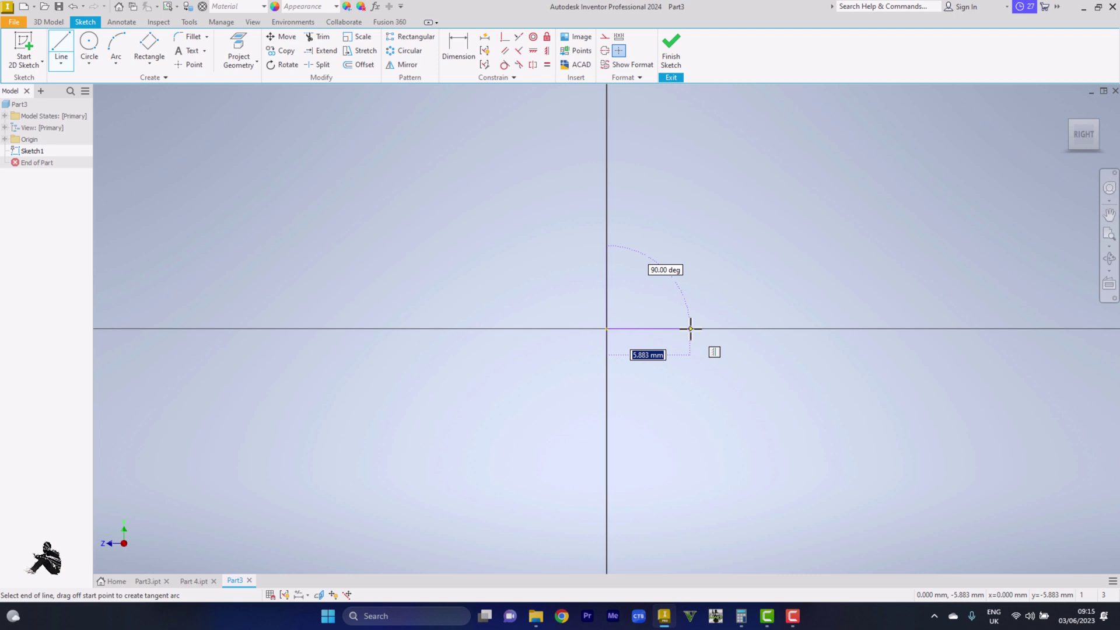
{"action": "type", "text": "1"}
{"action": "type", "text": "28"}
{"action": "key", "text": "Return"}
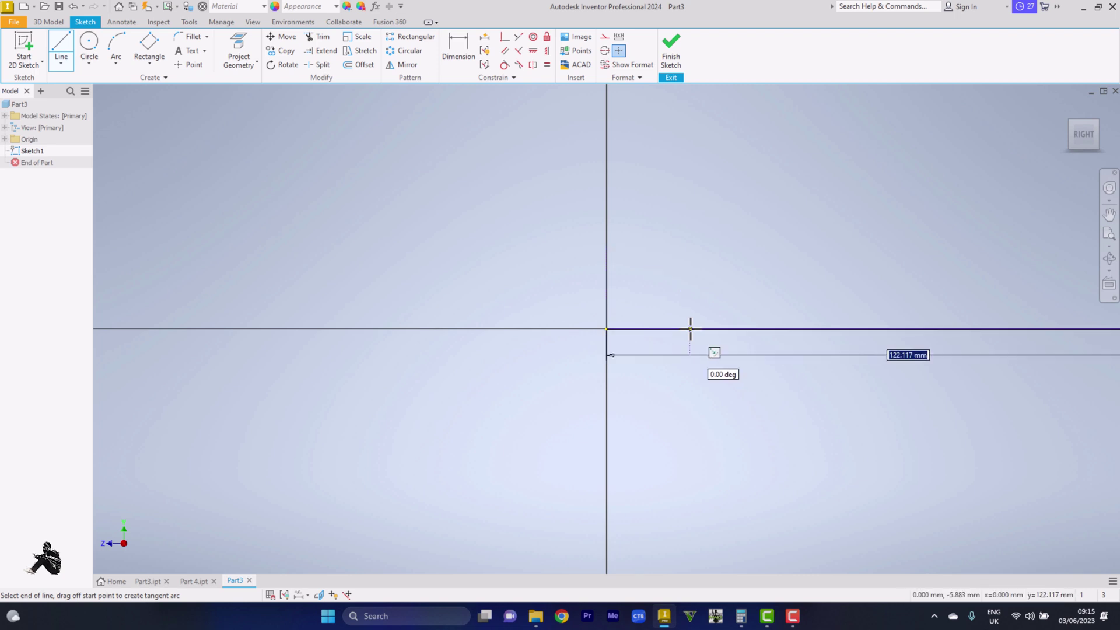
{"action": "left_click", "coordinate": [1108, 235]}
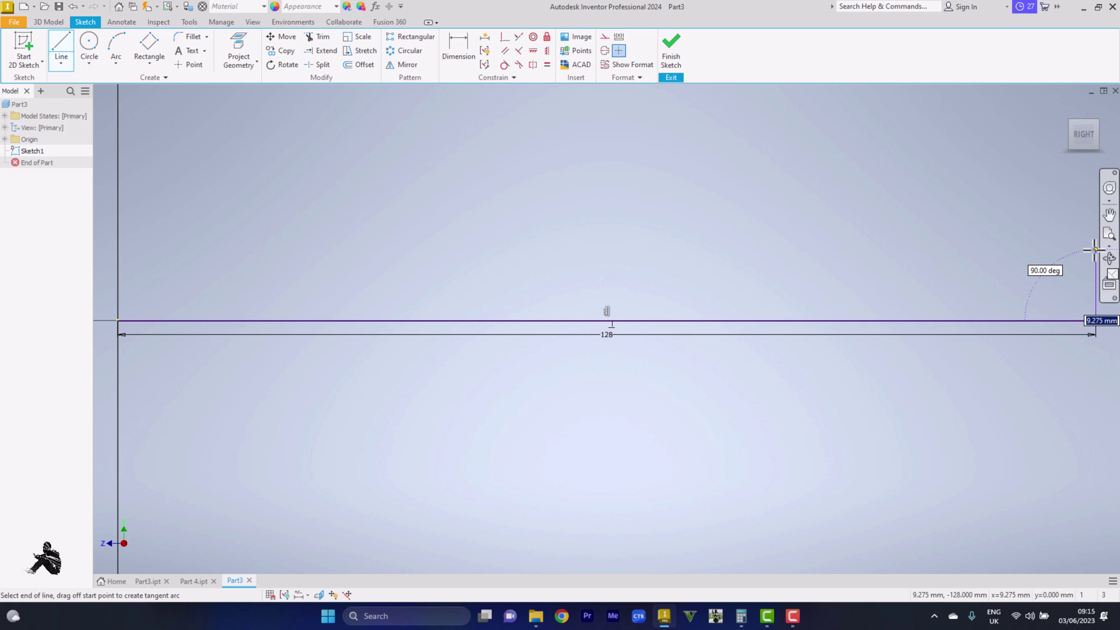
Continue the stepped profile with successive segments of 5, 16, 1, 88 and 2 mm.
{"action": "type", "text": "5"}
{"action": "key", "text": "Return"}
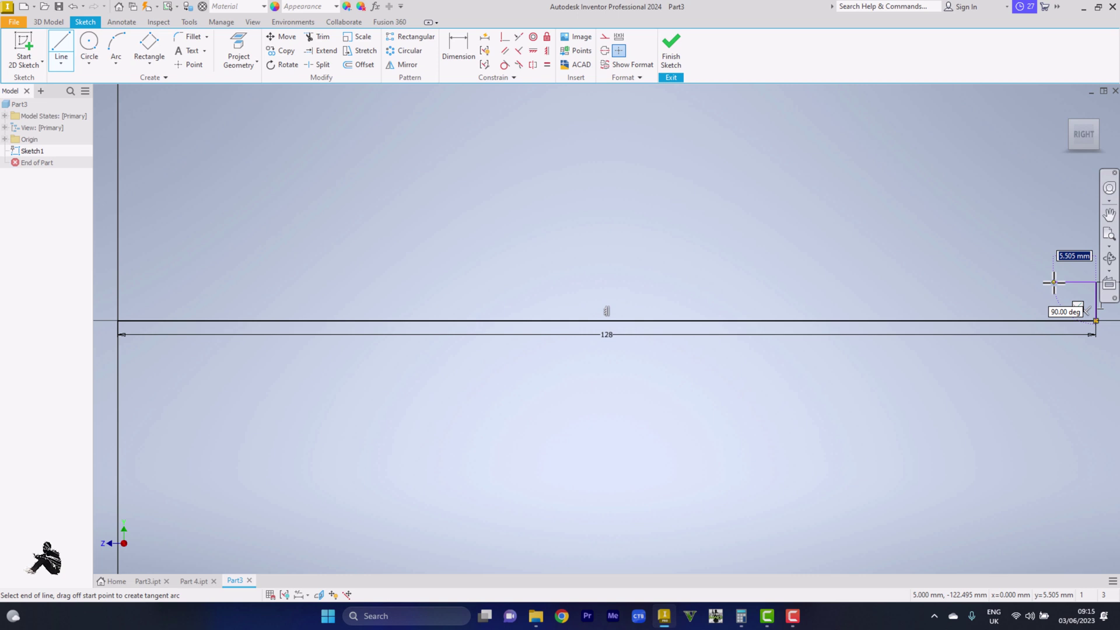
{"action": "type", "text": "16"}
{"action": "key", "text": "Return"}
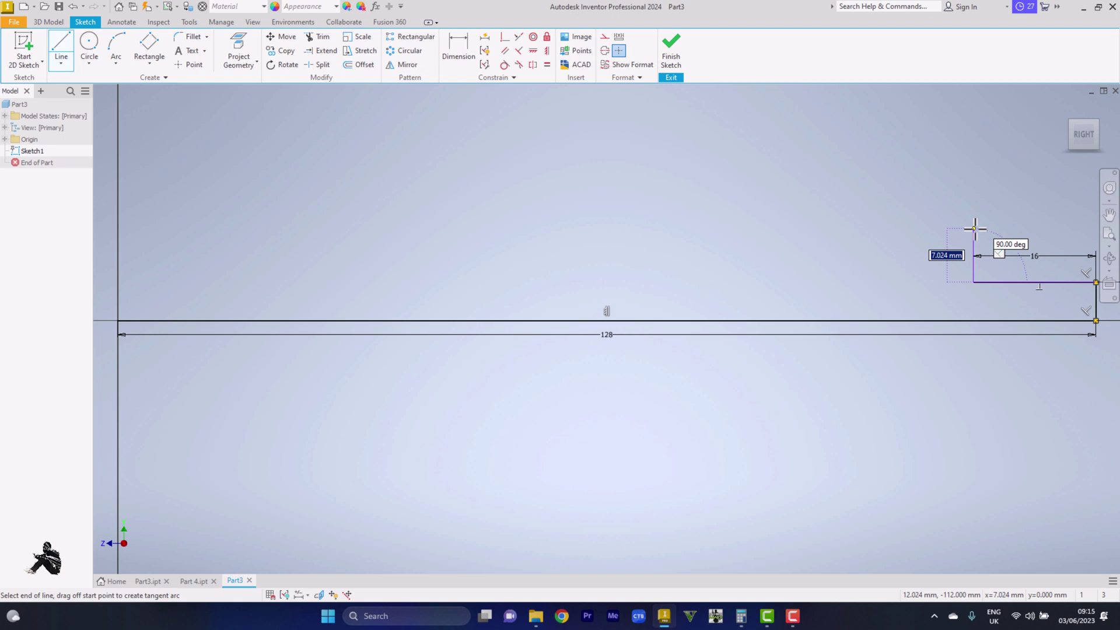
{"action": "type", "text": "1"}
{"action": "key", "text": "Return"}
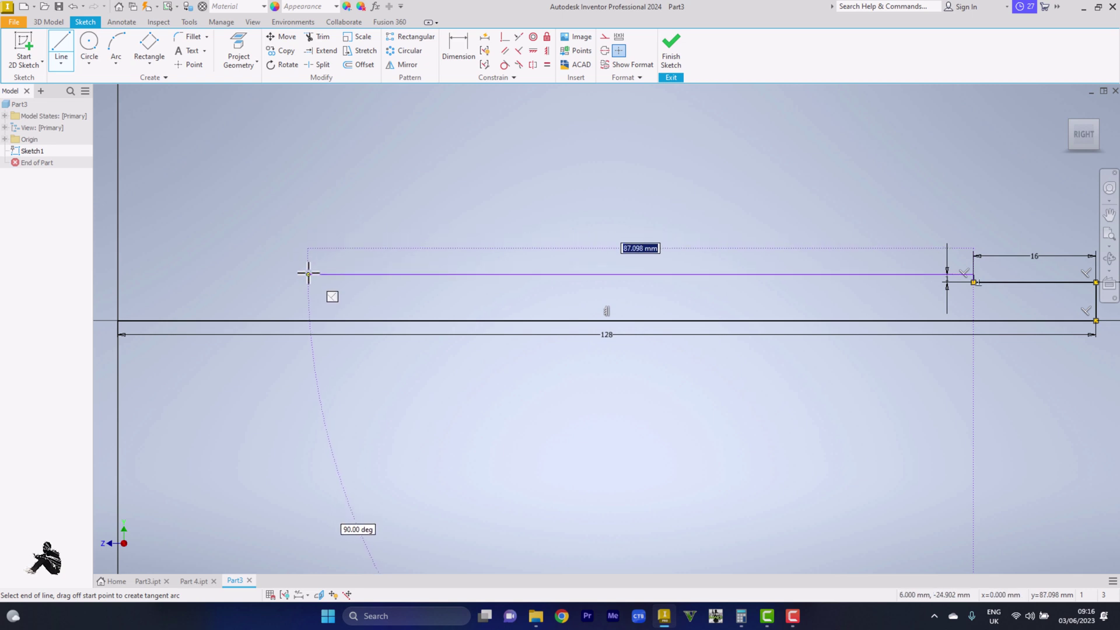
{"action": "type", "text": "88"}
{"action": "key", "text": "Return"}
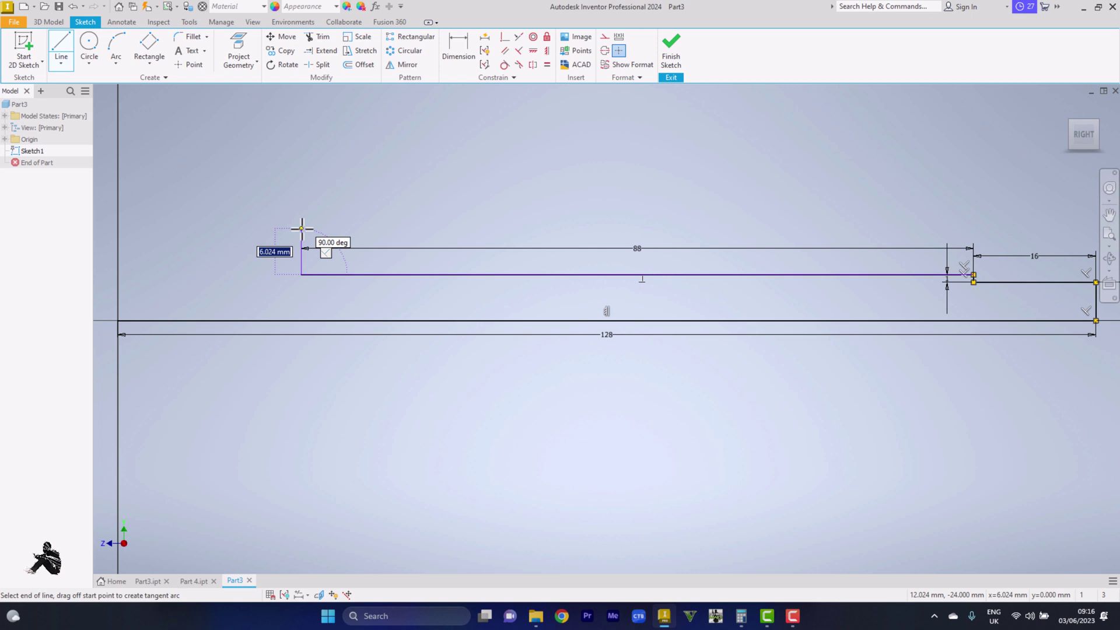
{"action": "type", "text": "2"}
{"action": "key", "text": "Return"}
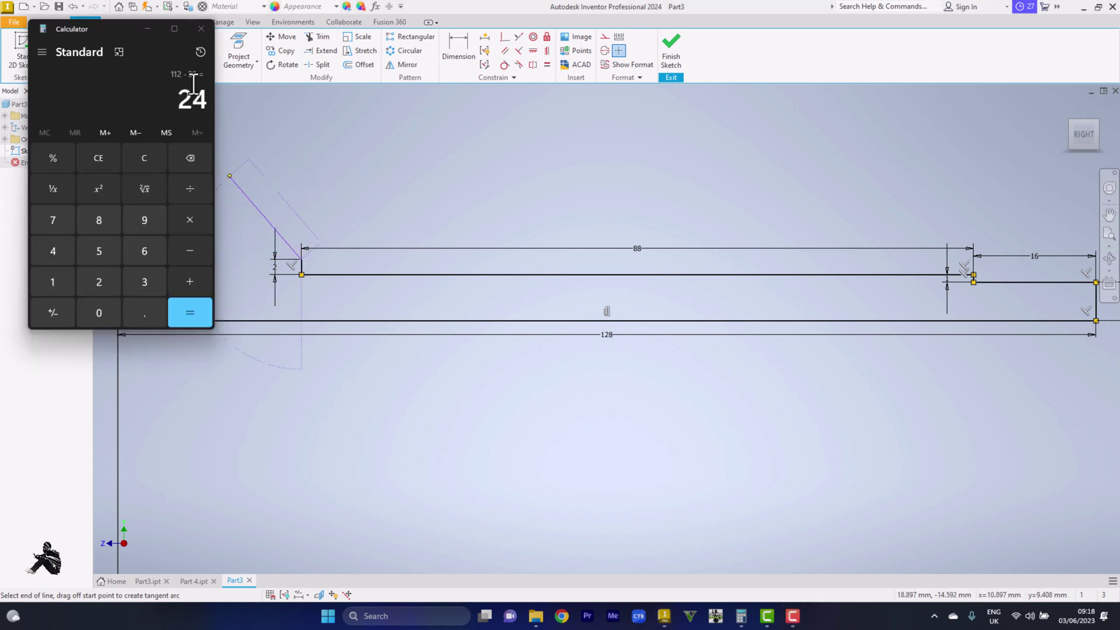
Work out 24 − 16 = 8 in Windows Calculator and return to Inventor.
{"action": "left_click", "coordinate": [200, 243]}
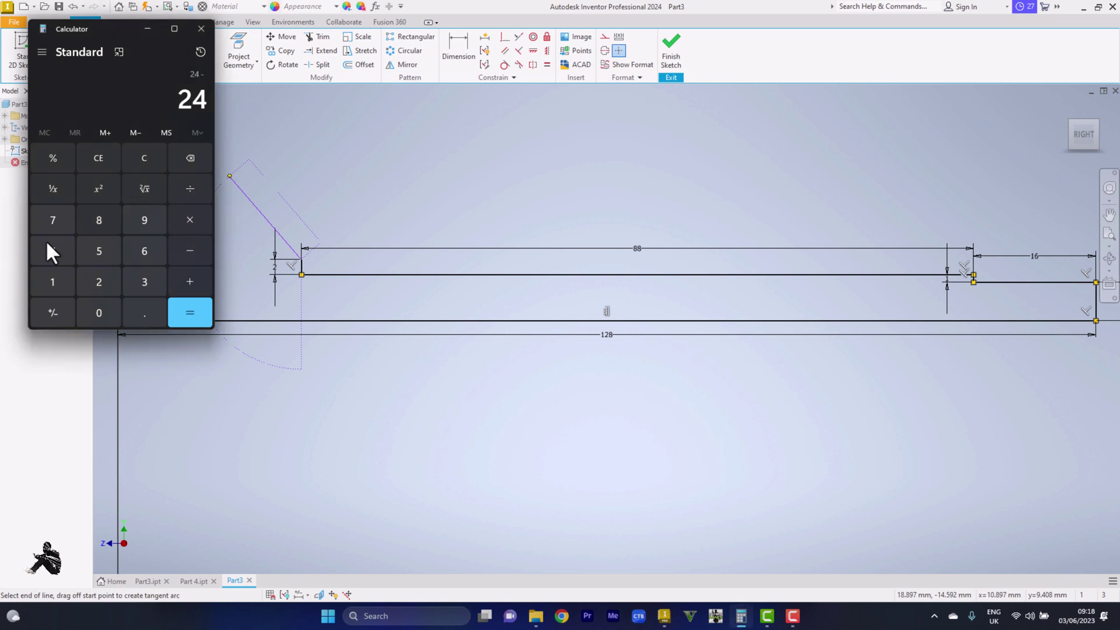
{"action": "left_click", "coordinate": [54, 281]}
{"action": "left_click", "coordinate": [140, 252]}
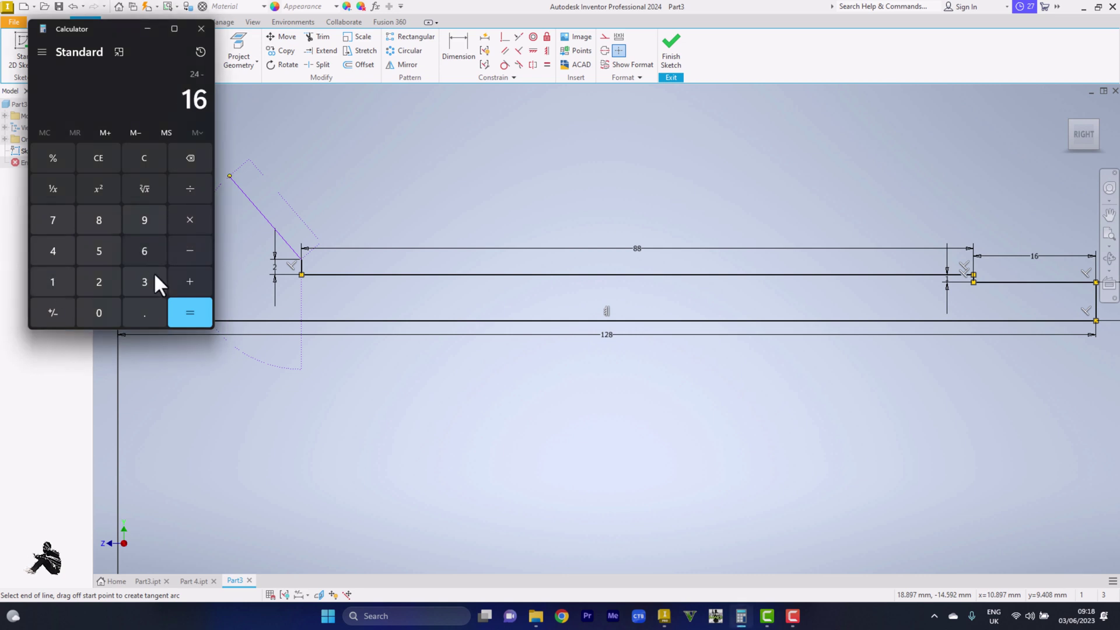
{"action": "left_click", "coordinate": [182, 307]}
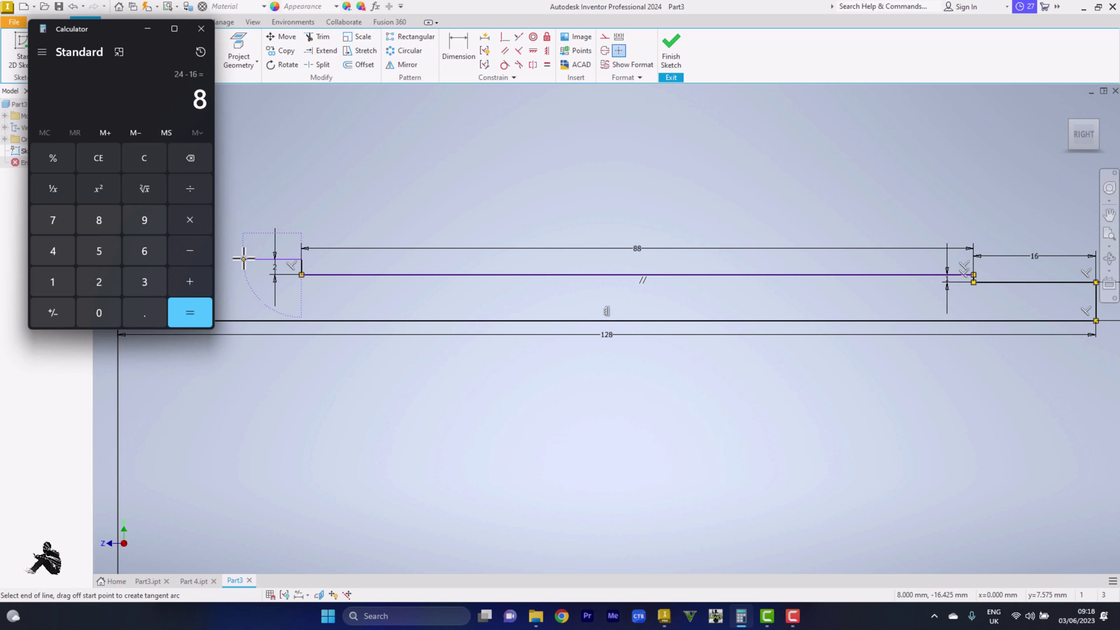
{"action": "left_click", "coordinate": [149, 29]}
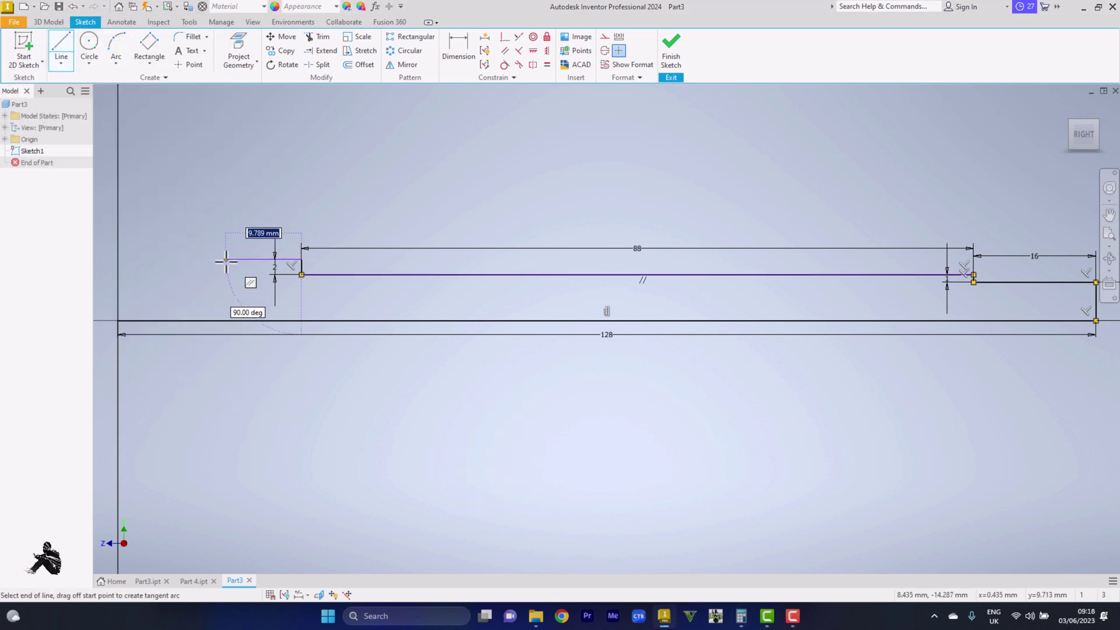
Draw the 8 mm horizontal step at the profile's left end and end the line.
{"action": "type", "text": "8"}
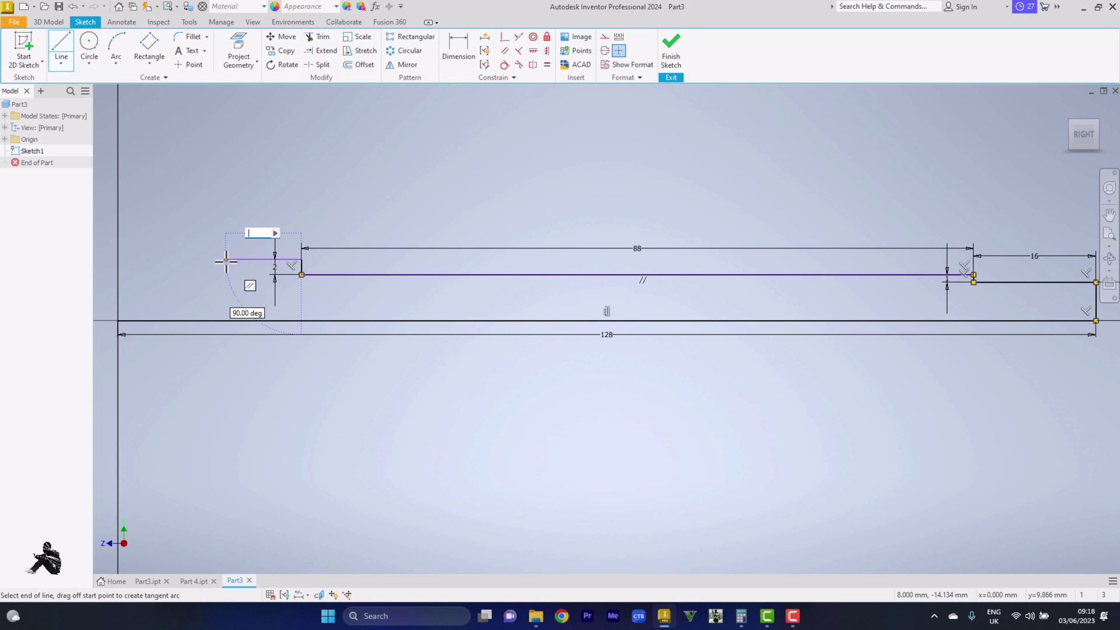
{"action": "key", "text": "Tab"}
{"action": "left_click", "coordinate": [228, 261]}
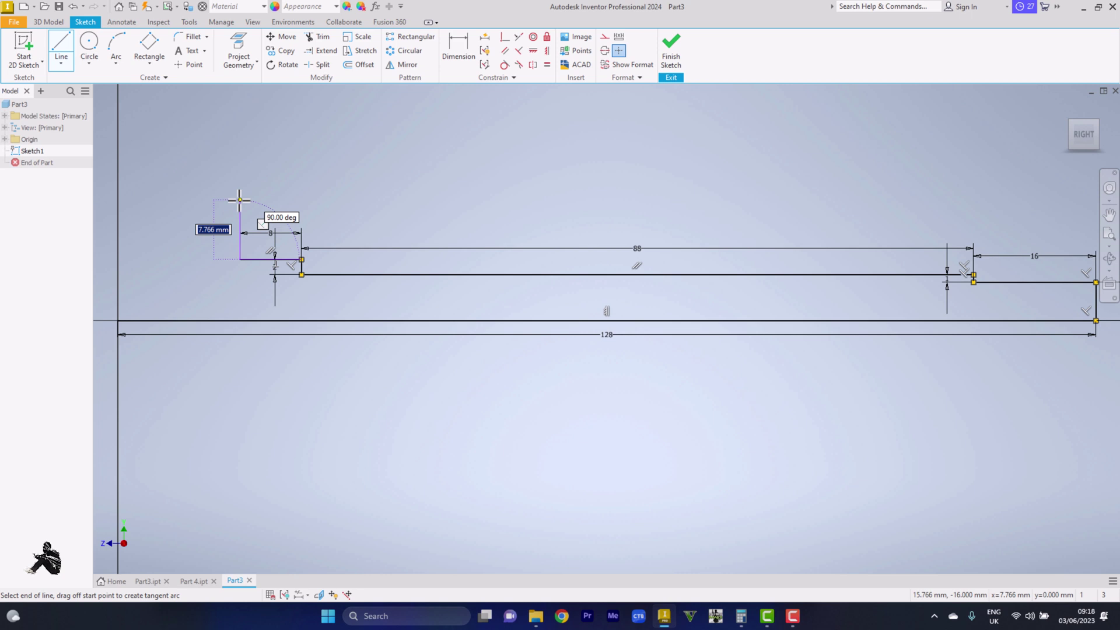
{"action": "right_click", "coordinate": [240, 200]}
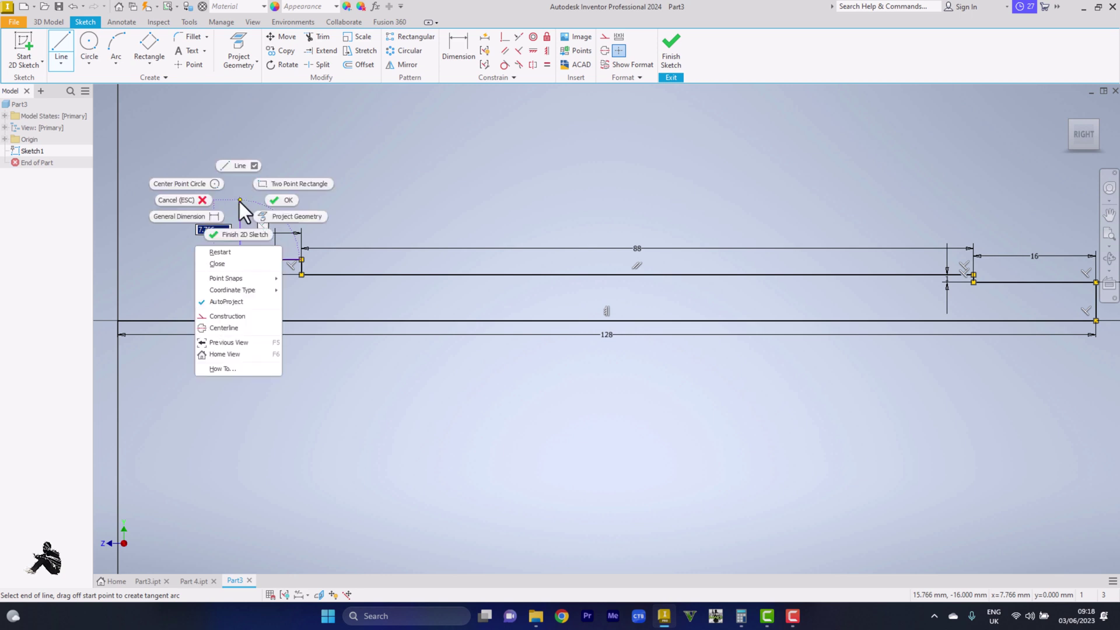
{"action": "left_click", "coordinate": [273, 203]}
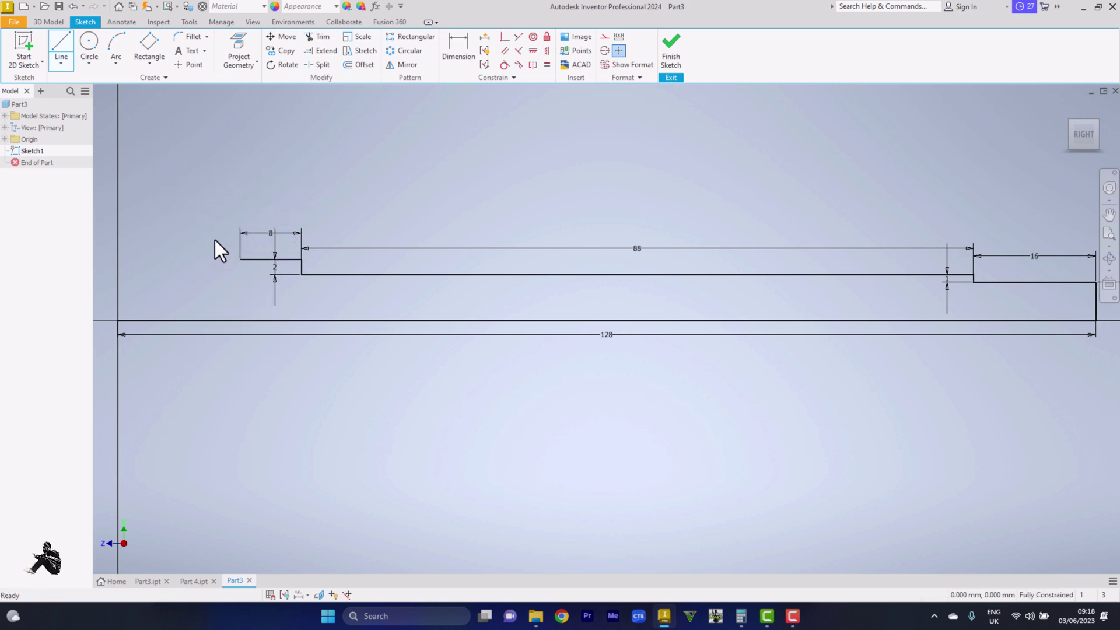
From the origin, draw a 12 mm rise and 16 mm top, then drop 4 mm to the step.
{"action": "left_click", "coordinate": [63, 45]}
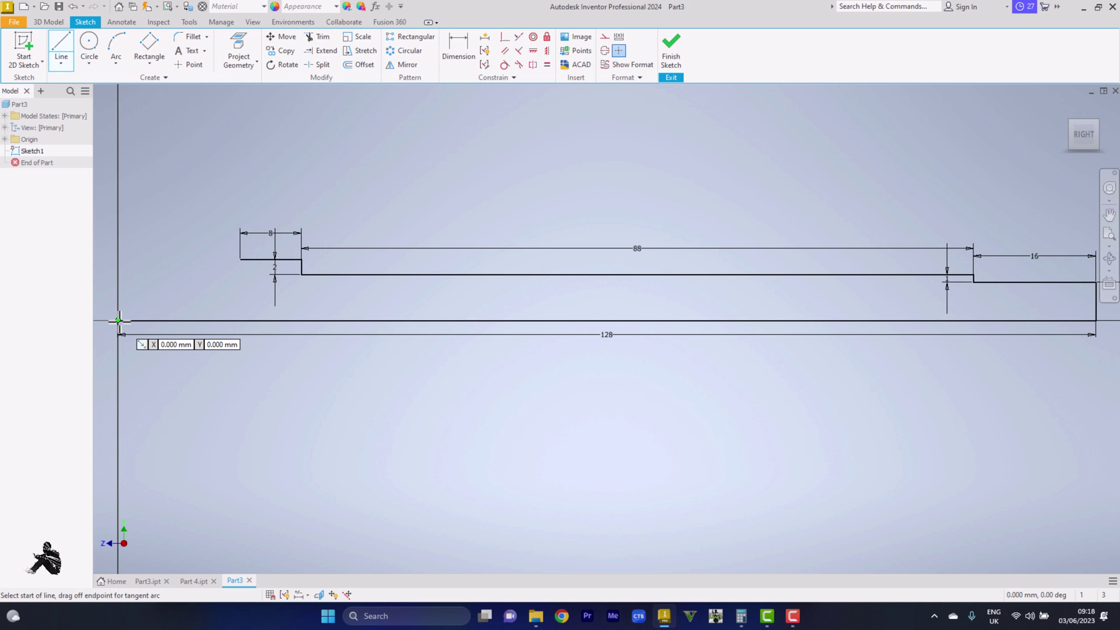
{"action": "left_click", "coordinate": [118, 321]}
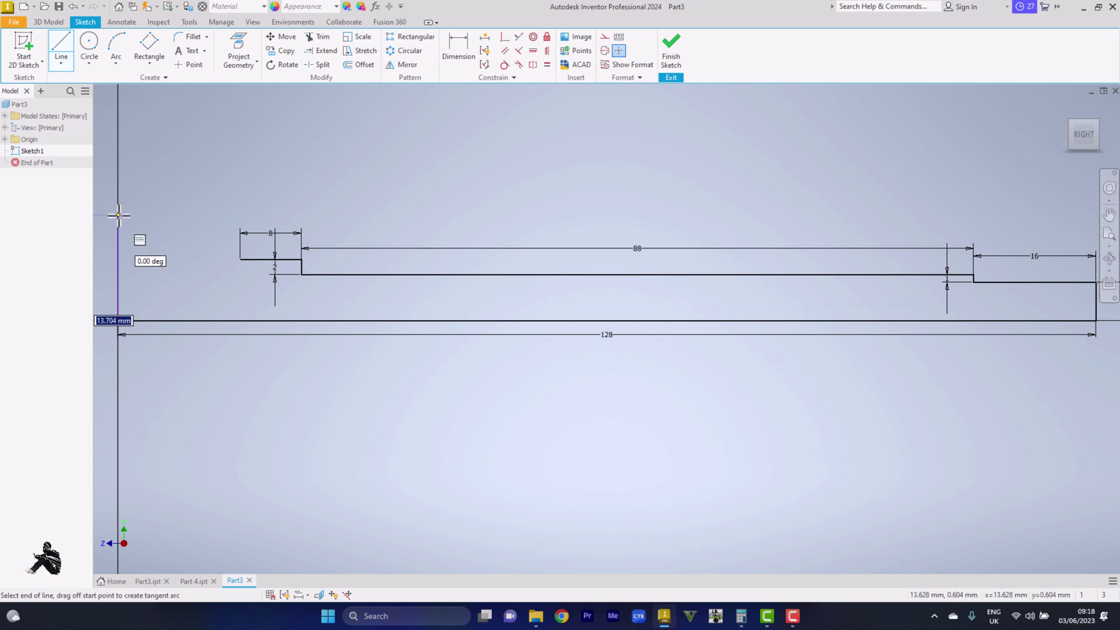
{"action": "type", "text": "12"}
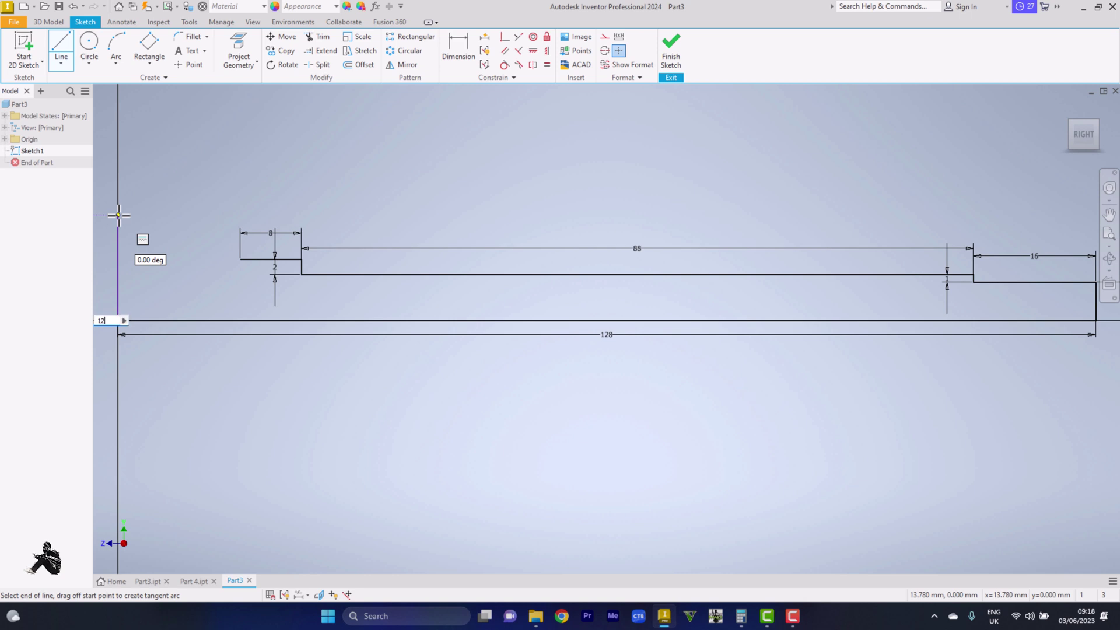
{"action": "key", "text": "Return"}
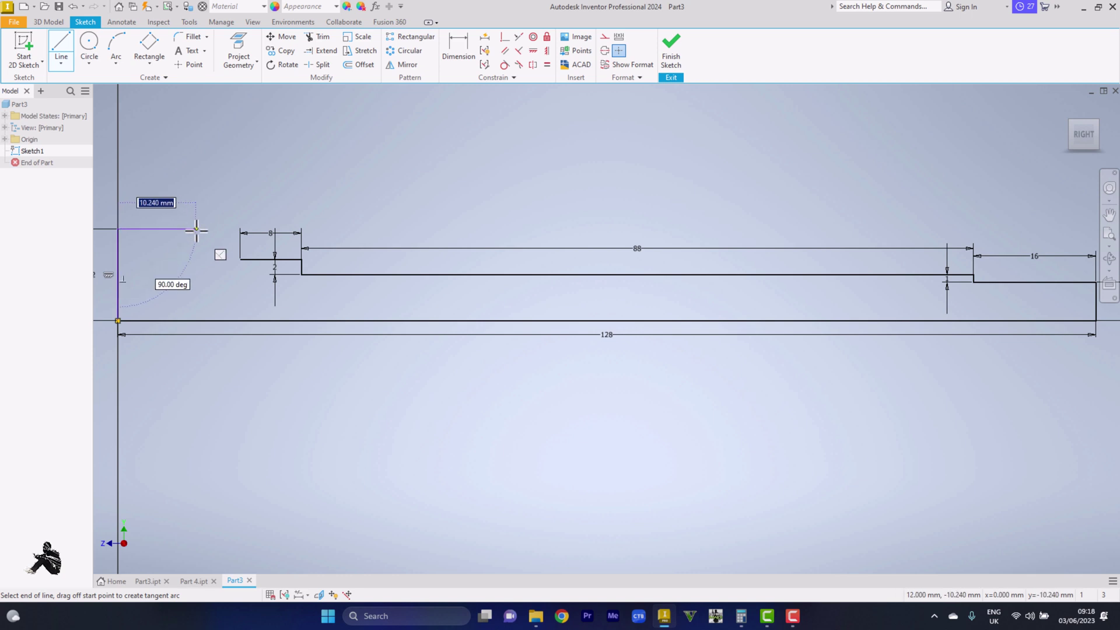
{"action": "type", "text": "16"}
{"action": "key", "text": "Return"}
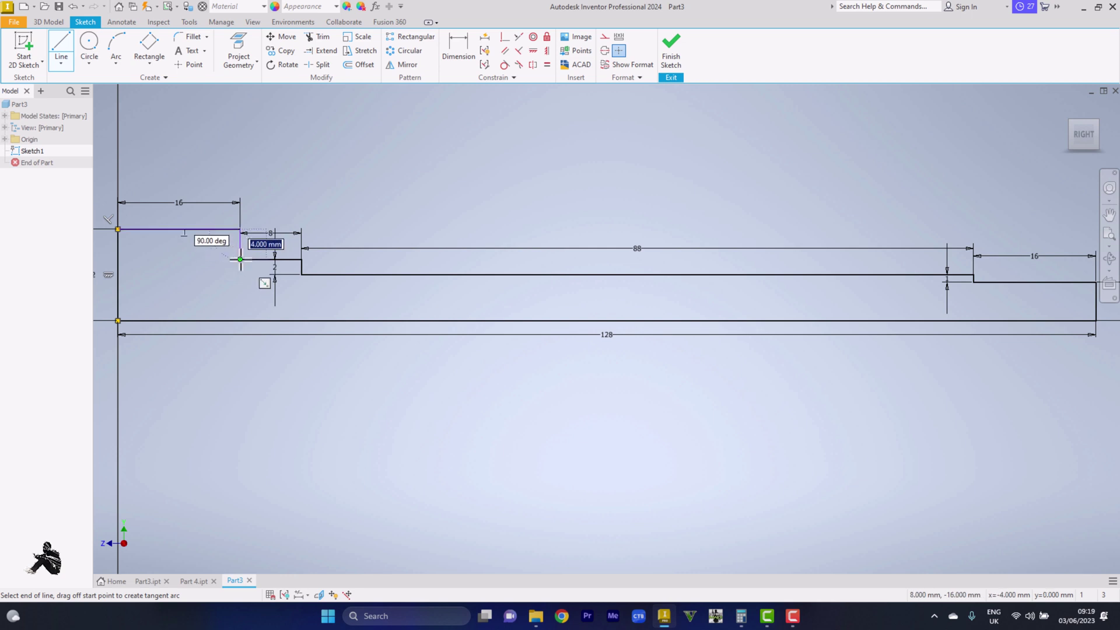
{"action": "left_click", "coordinate": [240, 259]}
{"action": "right_click", "coordinate": [291, 188]}
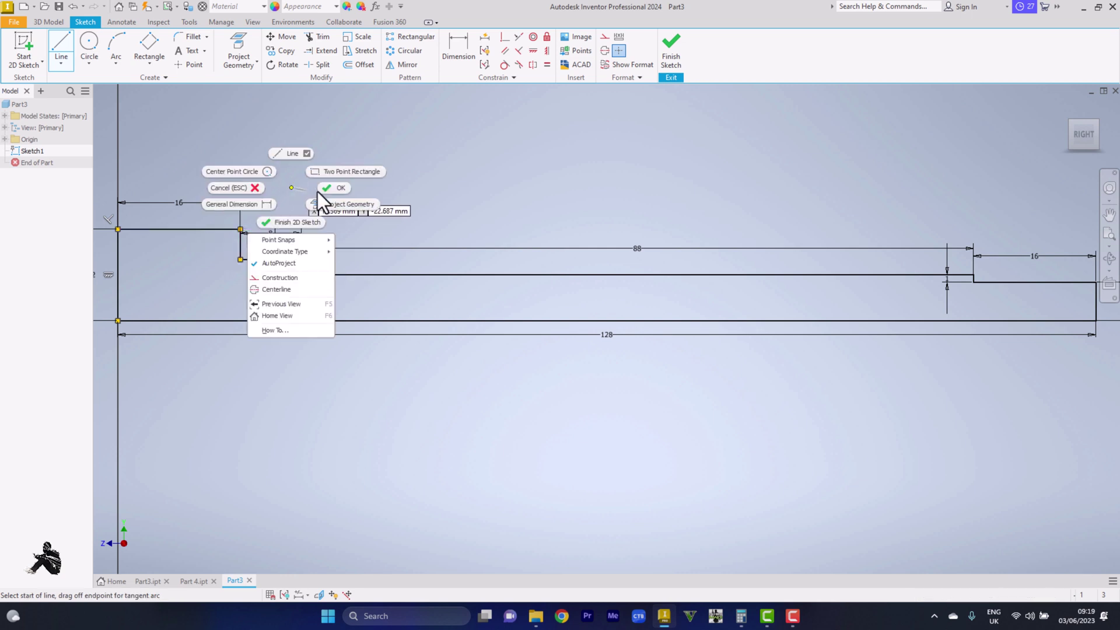
{"action": "left_click", "coordinate": [335, 183]}
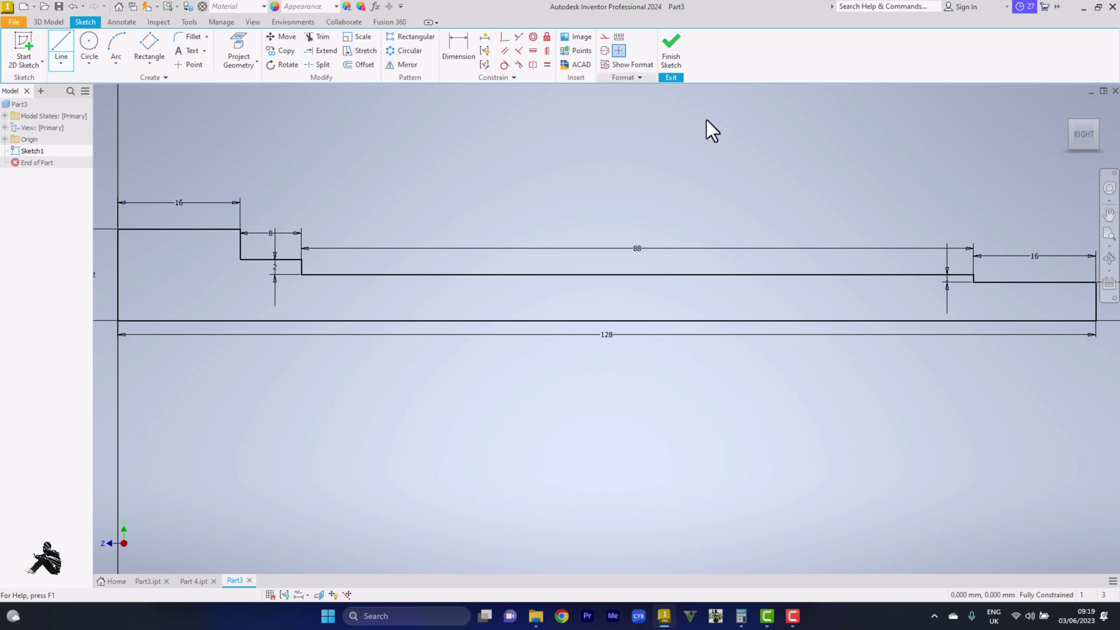
Add 2 mm fillets to the inner step corner and the far-right end corner.
{"action": "left_click", "coordinate": [1111, 235]}
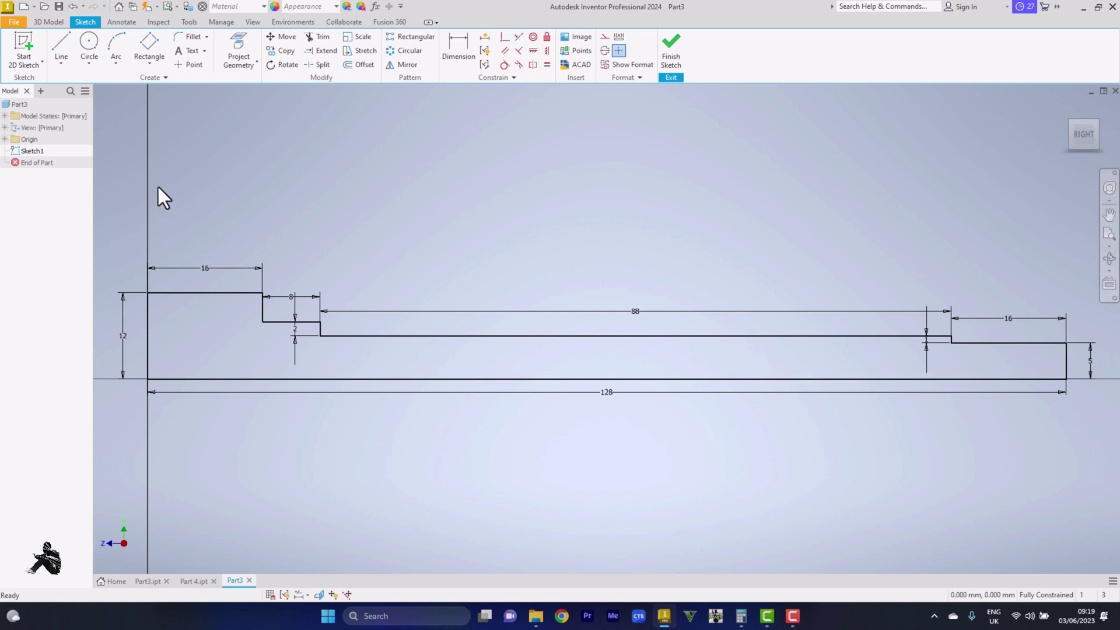
{"action": "key", "text": "f"}
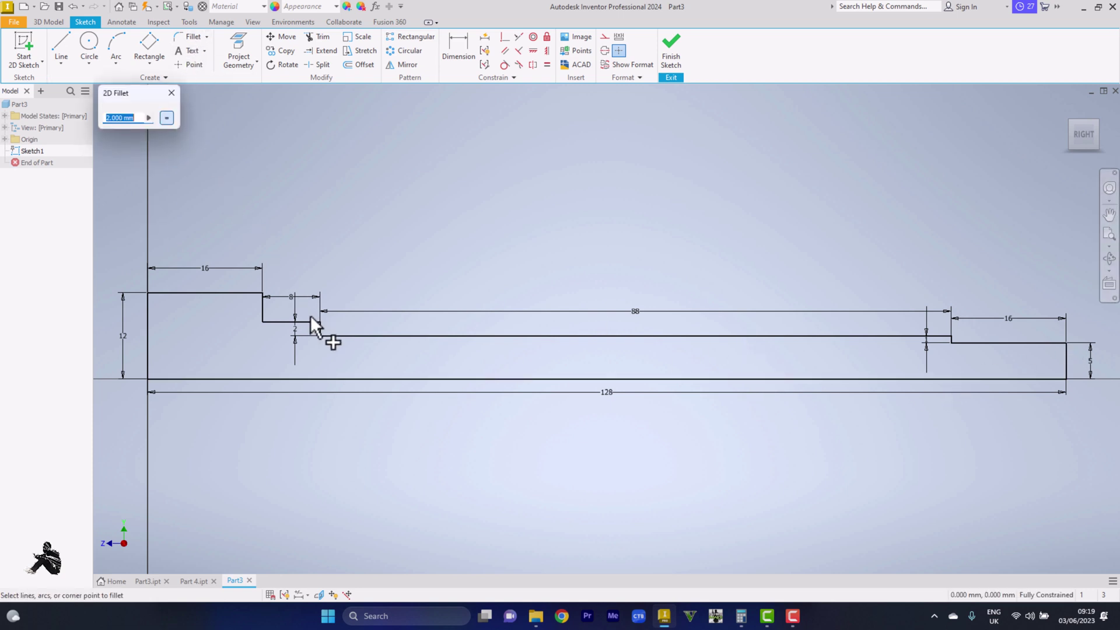
{"action": "left_click", "coordinate": [320, 322]}
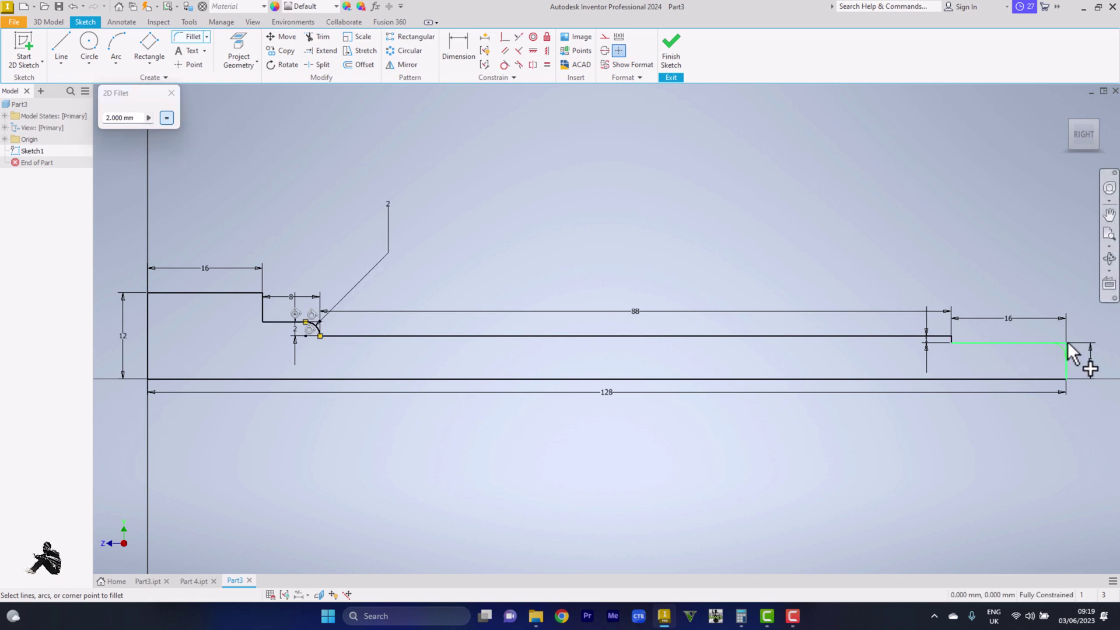
{"action": "left_click", "coordinate": [1069, 342]}
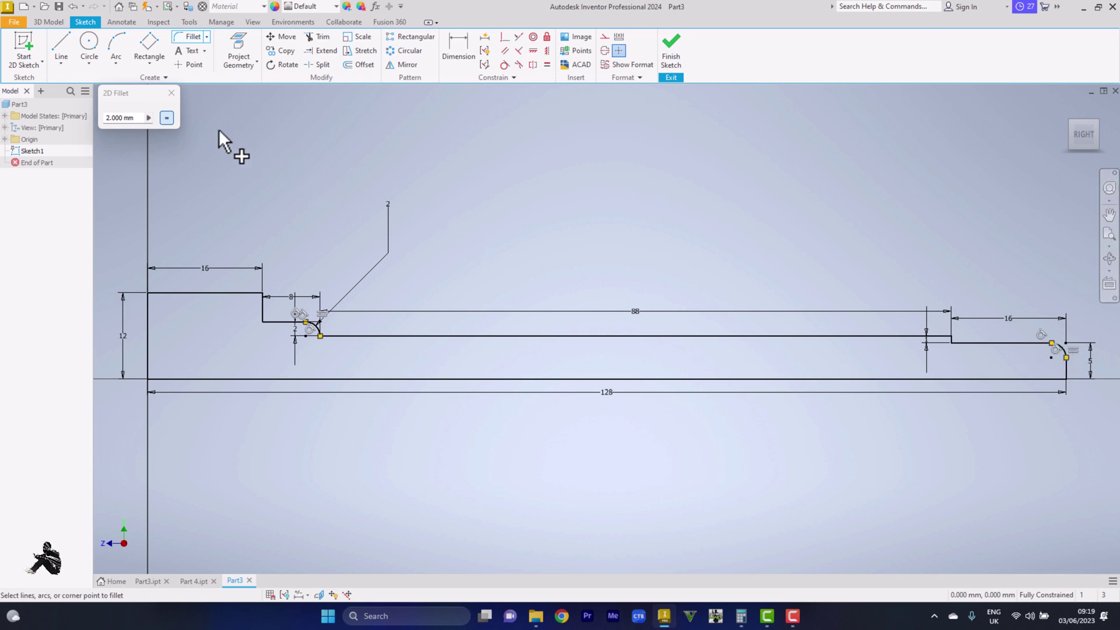
{"action": "left_click", "coordinate": [168, 97]}
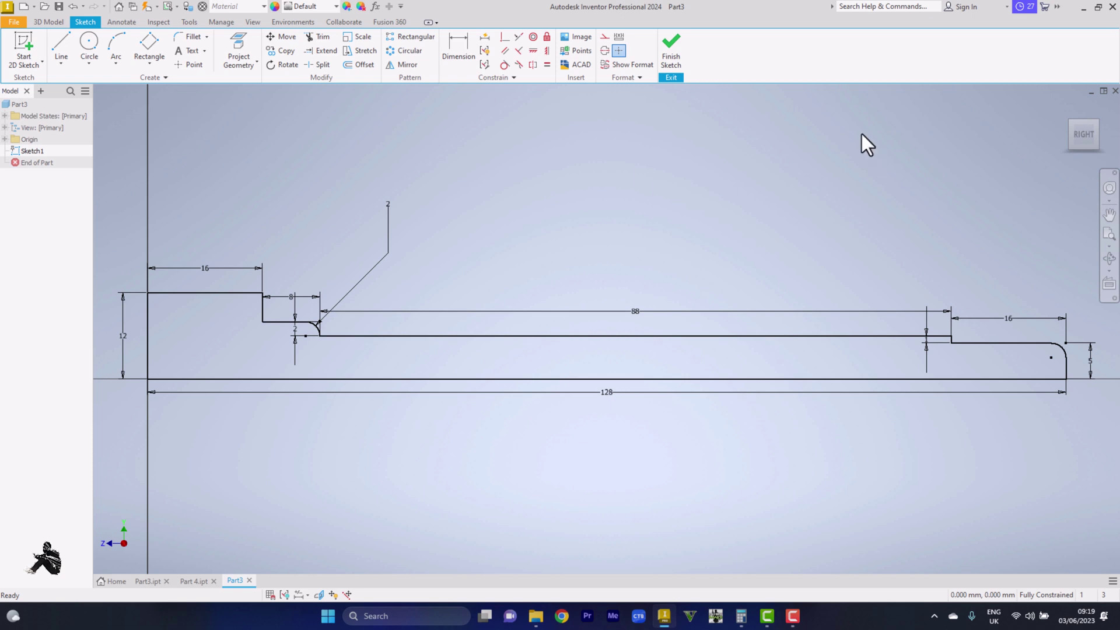
Finish Sketch1 and revolve the profile 360° about the 128 mm bottom line.
{"action": "left_click", "coordinate": [672, 49]}
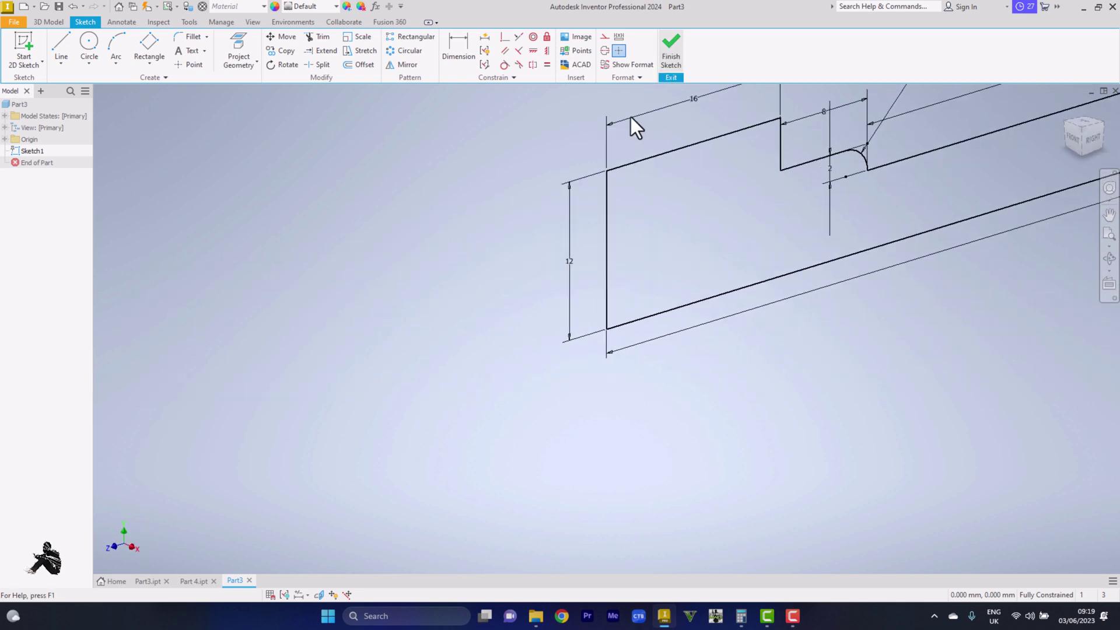
{"action": "left_click", "coordinate": [1109, 236]}
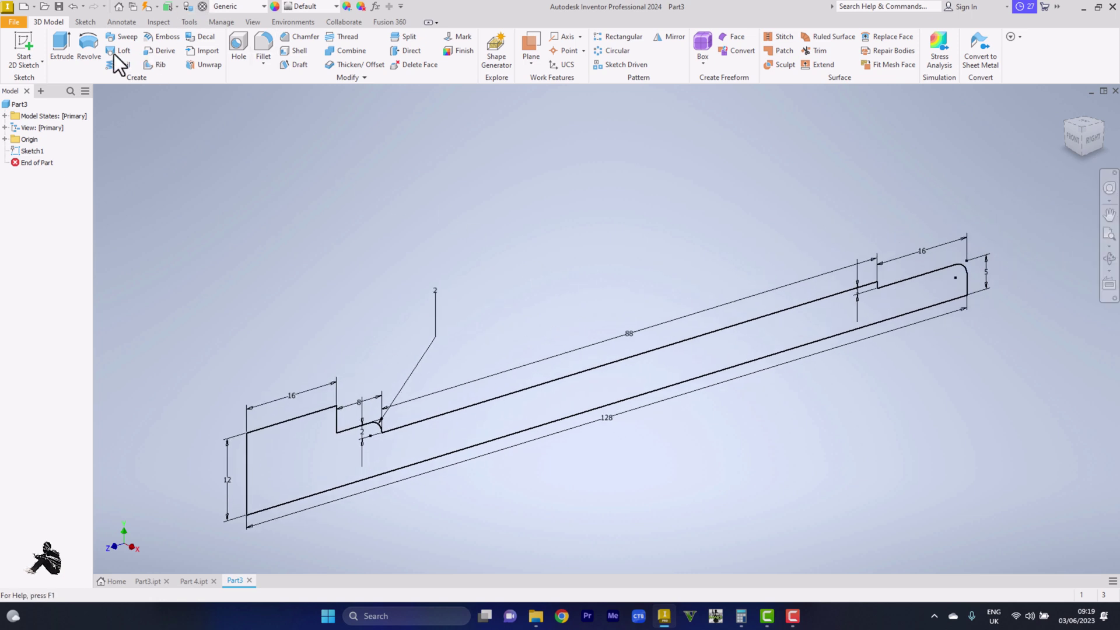
{"action": "left_click", "coordinate": [97, 47]}
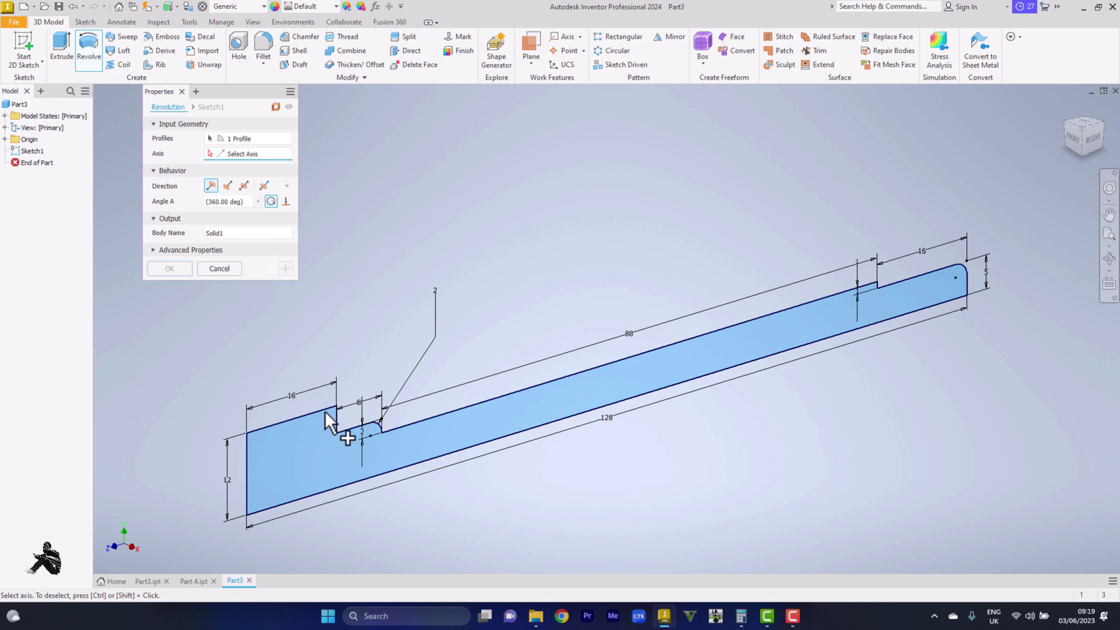
{"action": "left_click", "coordinate": [345, 487]}
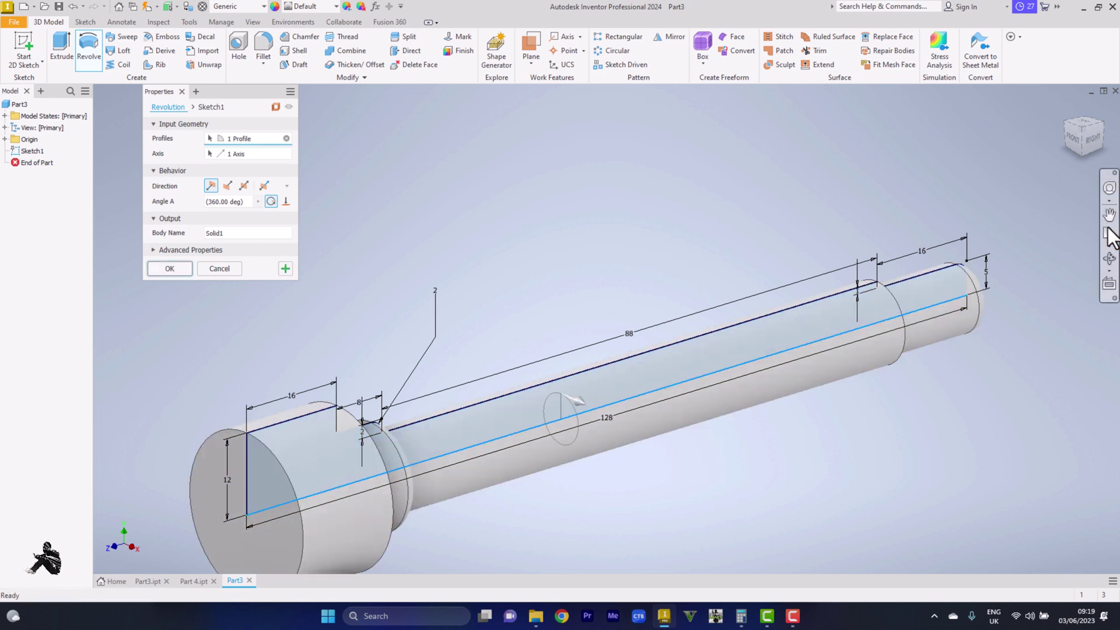
{"action": "left_click", "coordinate": [166, 269]}
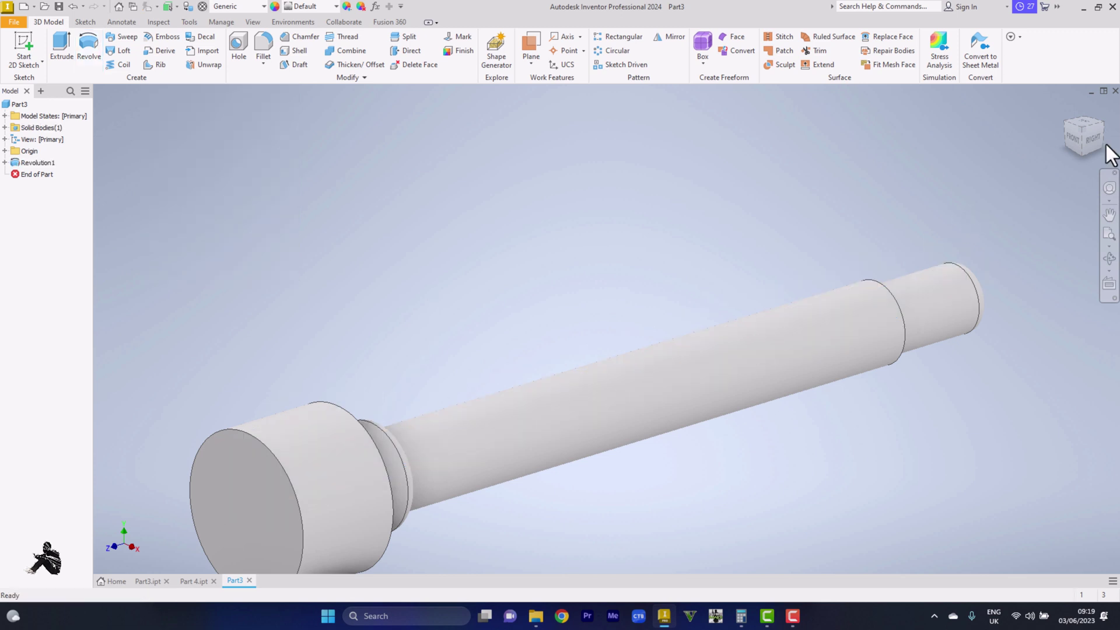
From the right side view, chamfer both head edges at 2 mm and 45°.
{"action": "left_click", "coordinate": [1091, 136]}
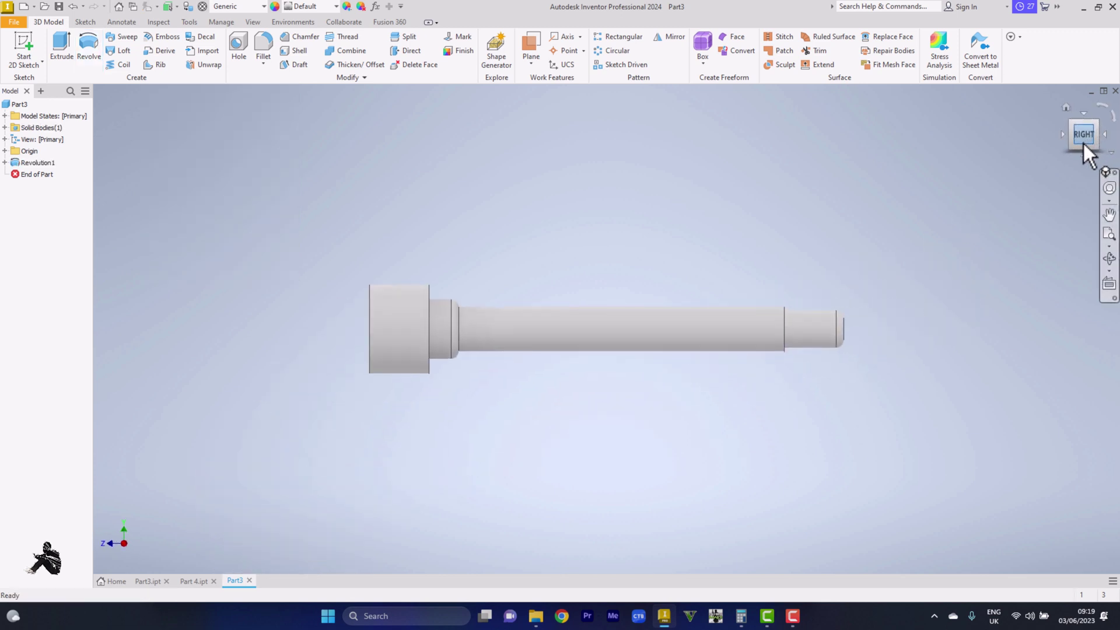
{"action": "left_click", "coordinate": [288, 40]}
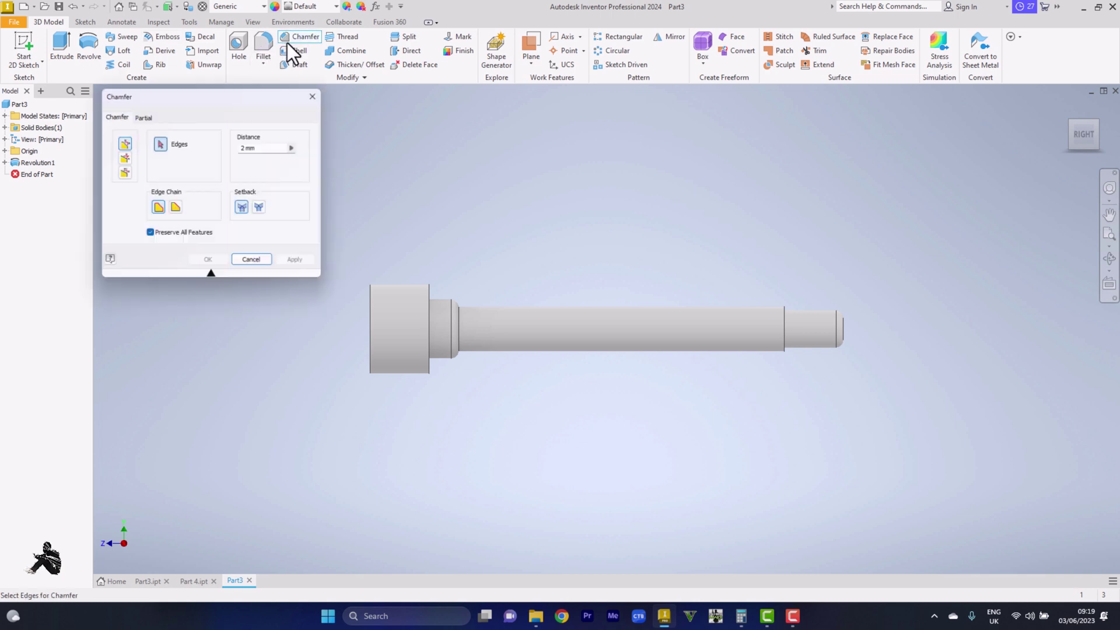
{"action": "left_click", "coordinate": [128, 160]}
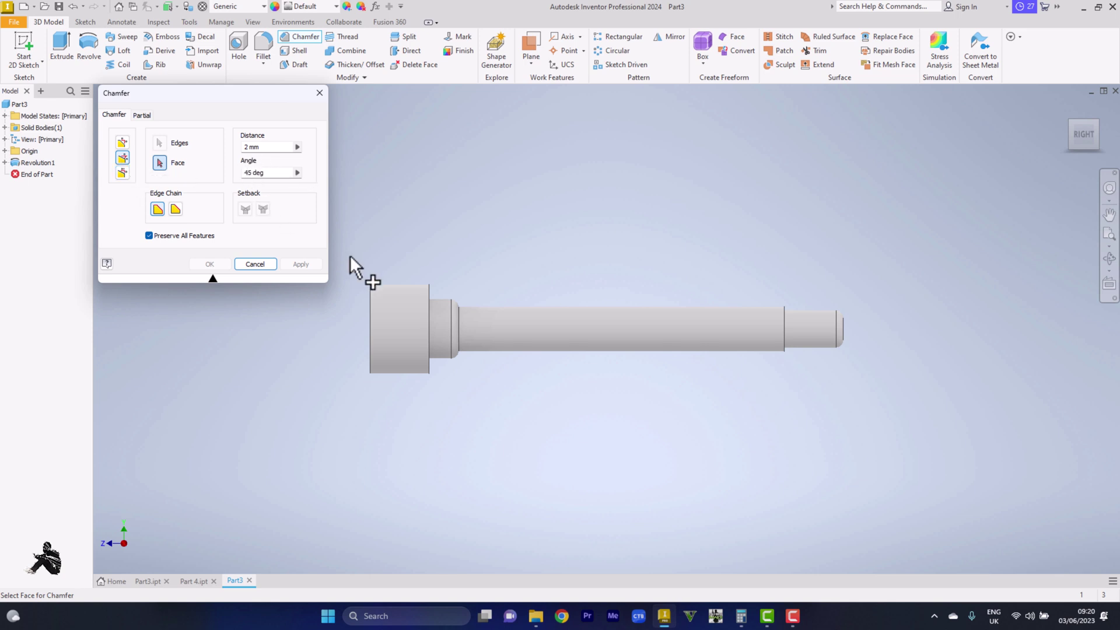
{"action": "left_click", "coordinate": [371, 314]}
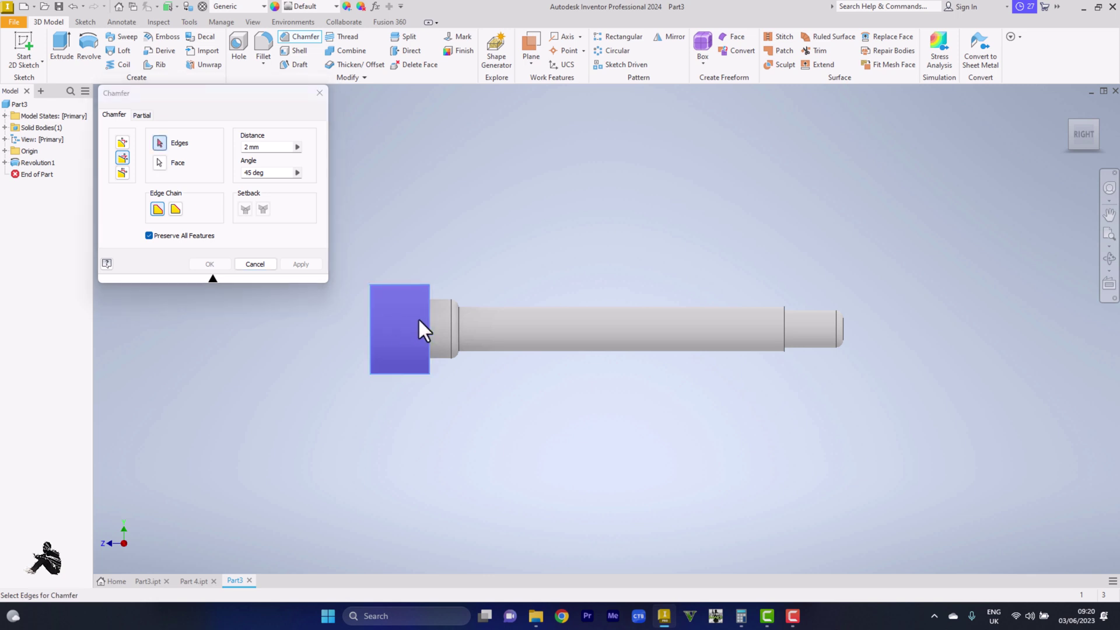
{"action": "left_click", "coordinate": [368, 318]}
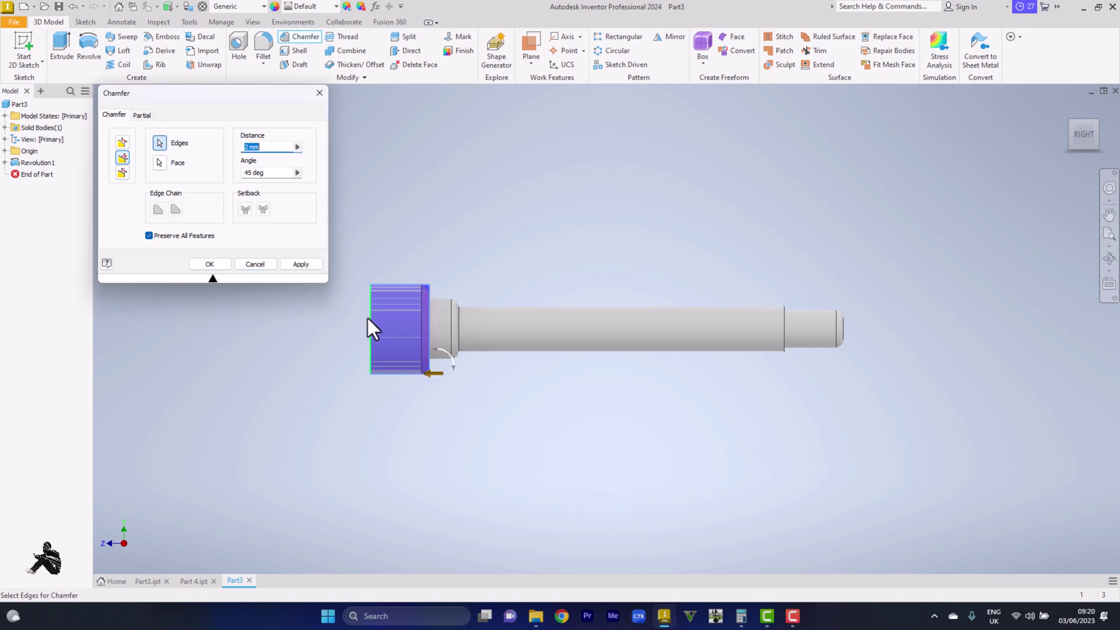
{"action": "left_click", "coordinate": [370, 318]}
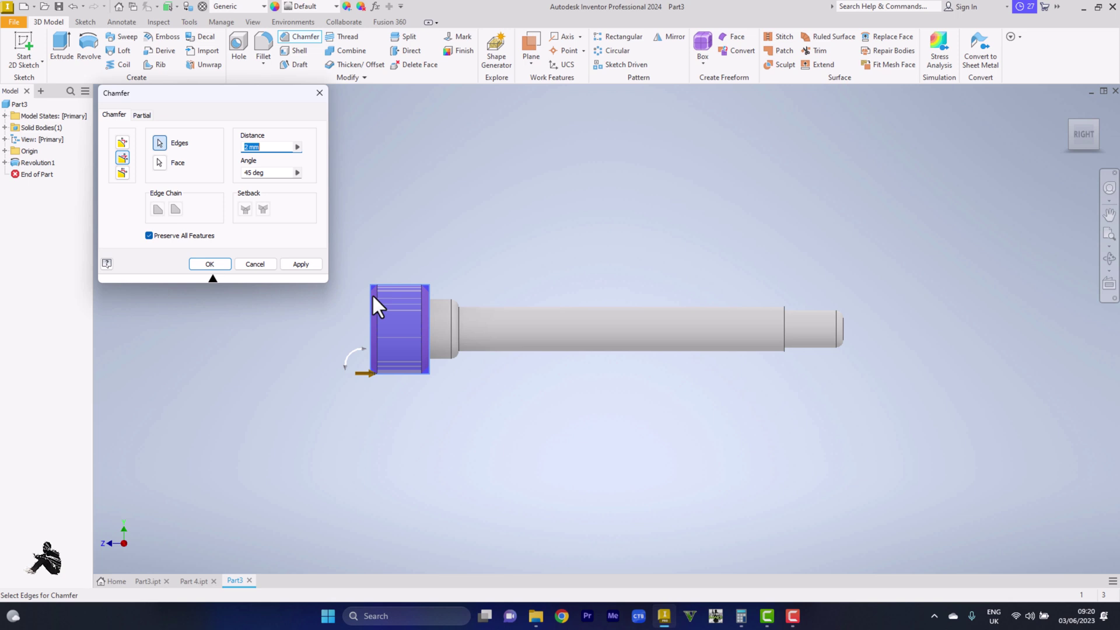
{"action": "left_click", "coordinate": [297, 263]}
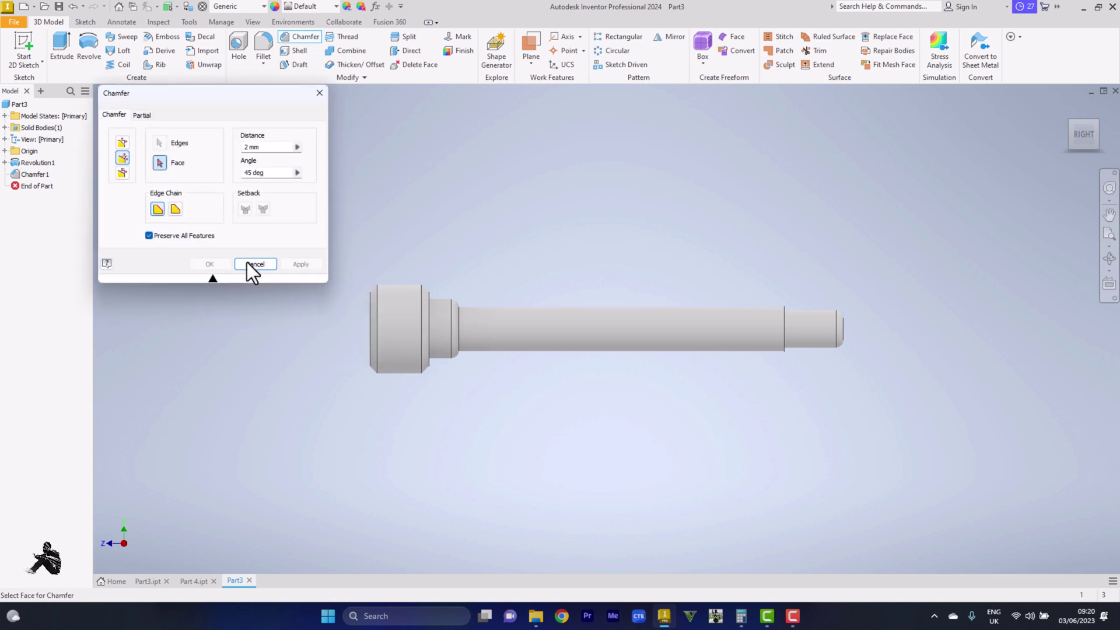
{"action": "left_click", "coordinate": [257, 264]}
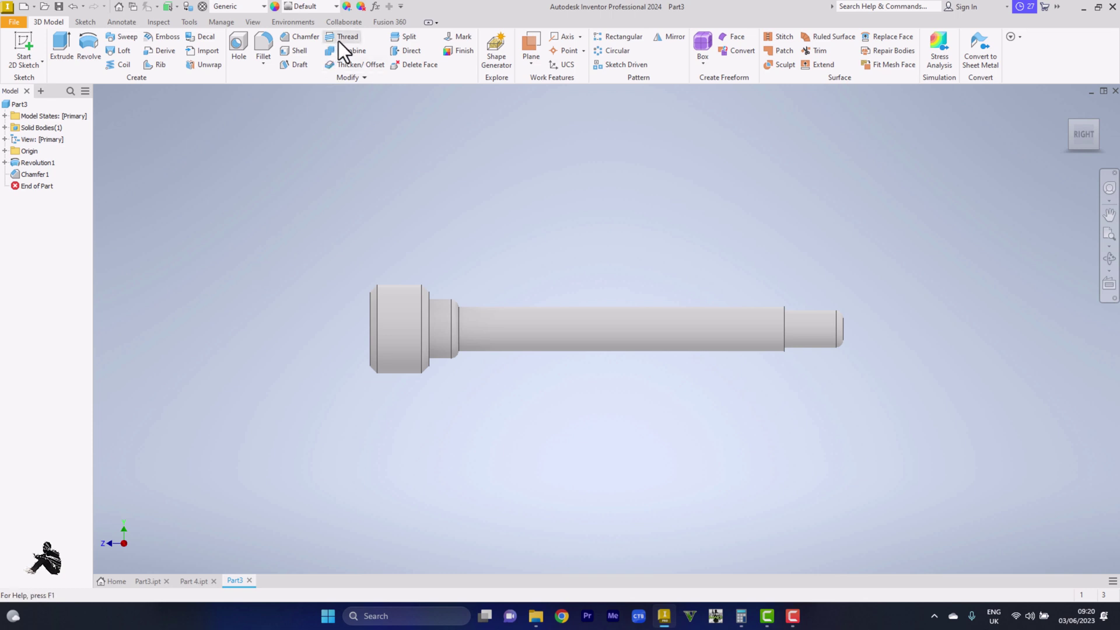
Thread the long middle section with ANSI Metric M12x1.75 over its full 88 mm.
{"action": "left_click", "coordinate": [540, 323]}
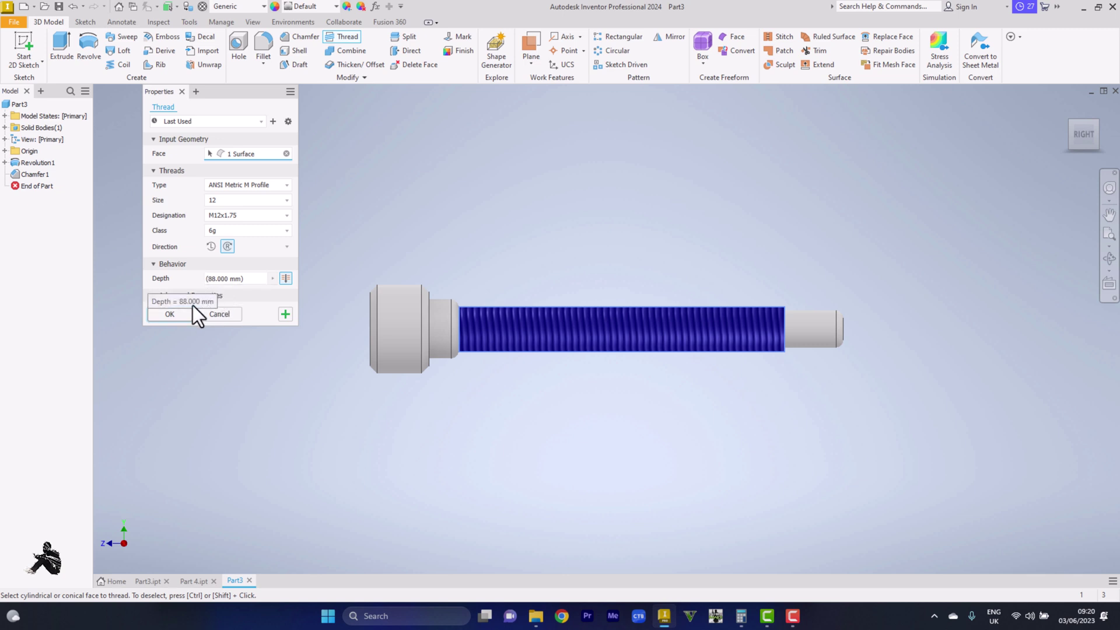
{"action": "left_click", "coordinate": [179, 314]}
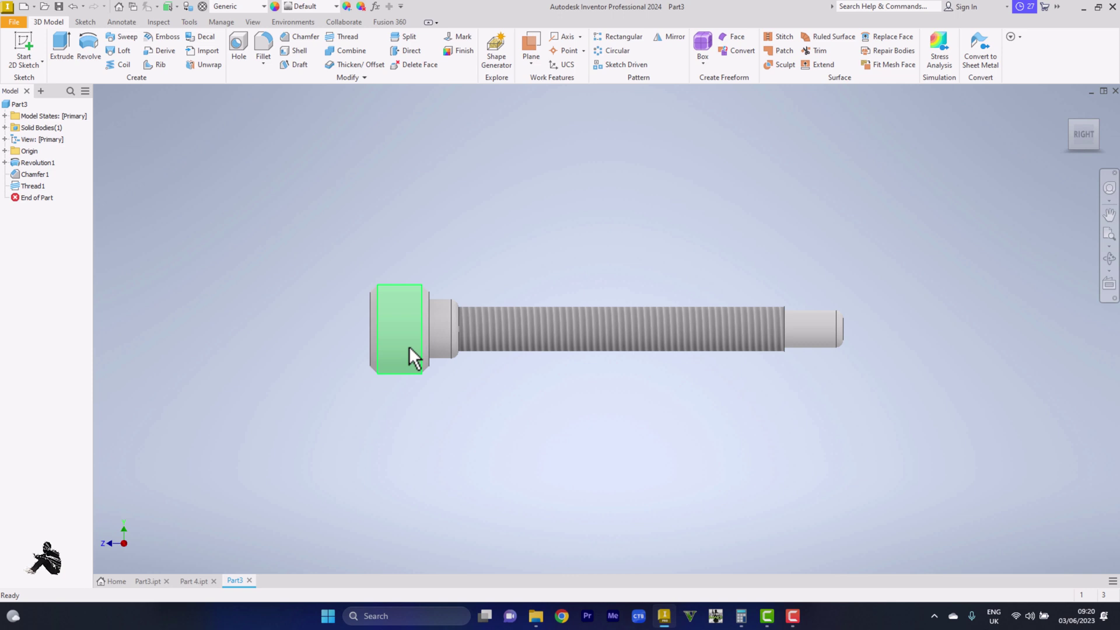
{"action": "mouse_move", "coordinate": [1085, 131]}
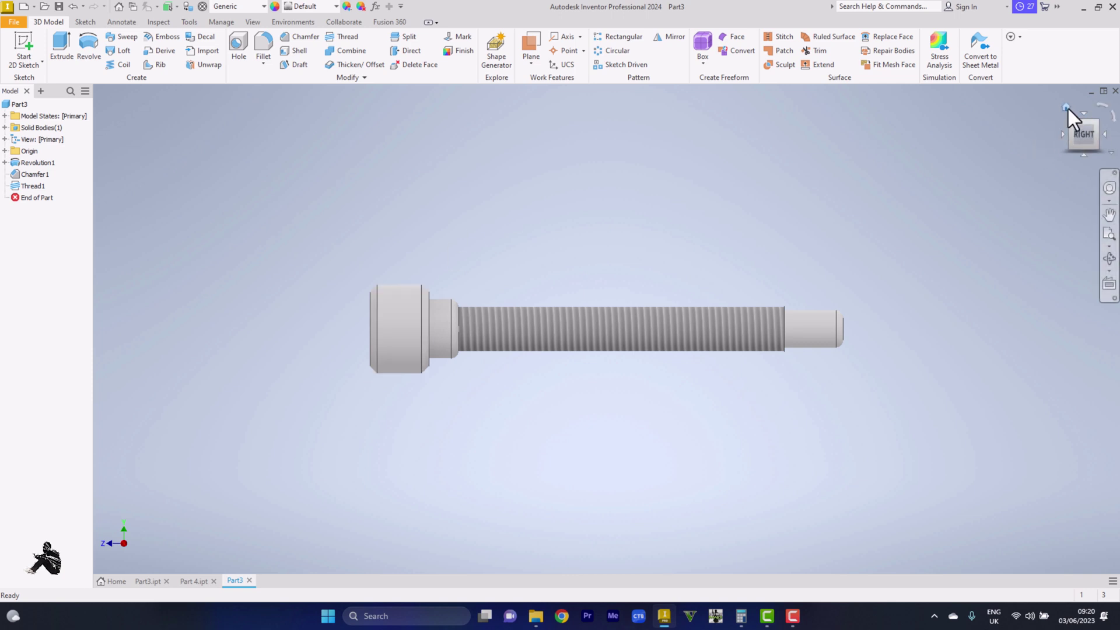
Create Work Plane1 at 0 mm offset from the YZ origin plane and select it.
{"action": "left_click", "coordinate": [1067, 108]}
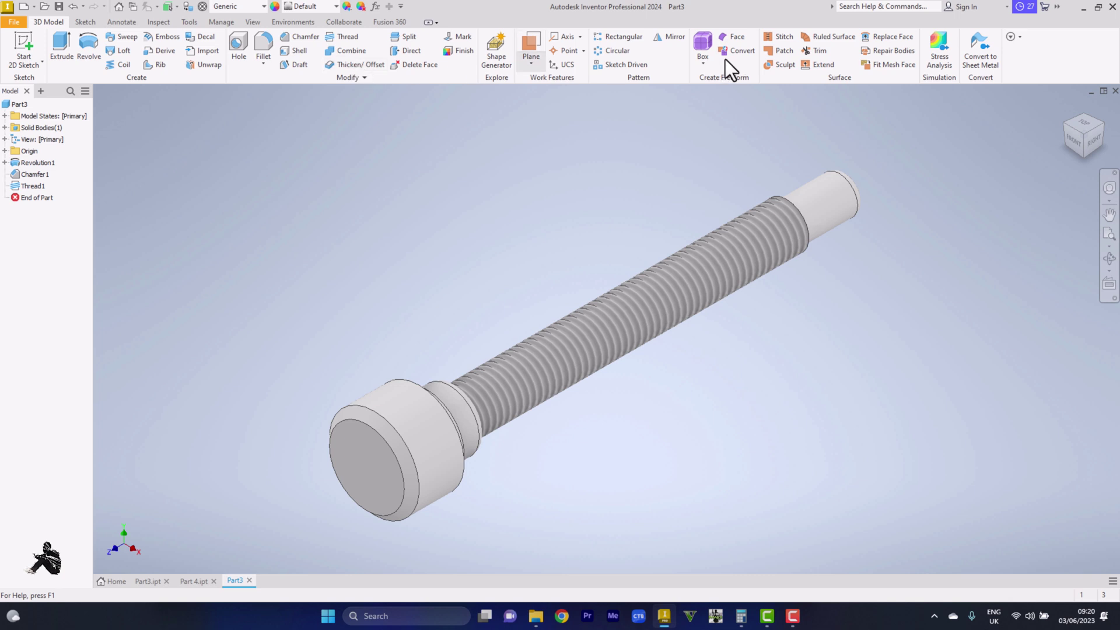
{"action": "left_click", "coordinate": [536, 56]}
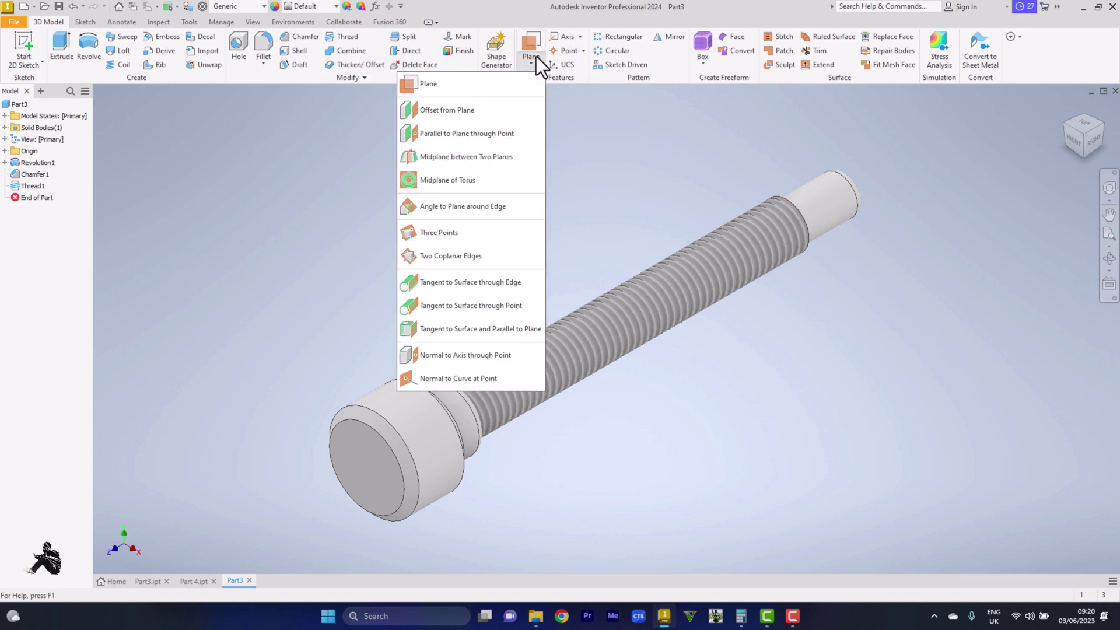
{"action": "left_click", "coordinate": [495, 113]}
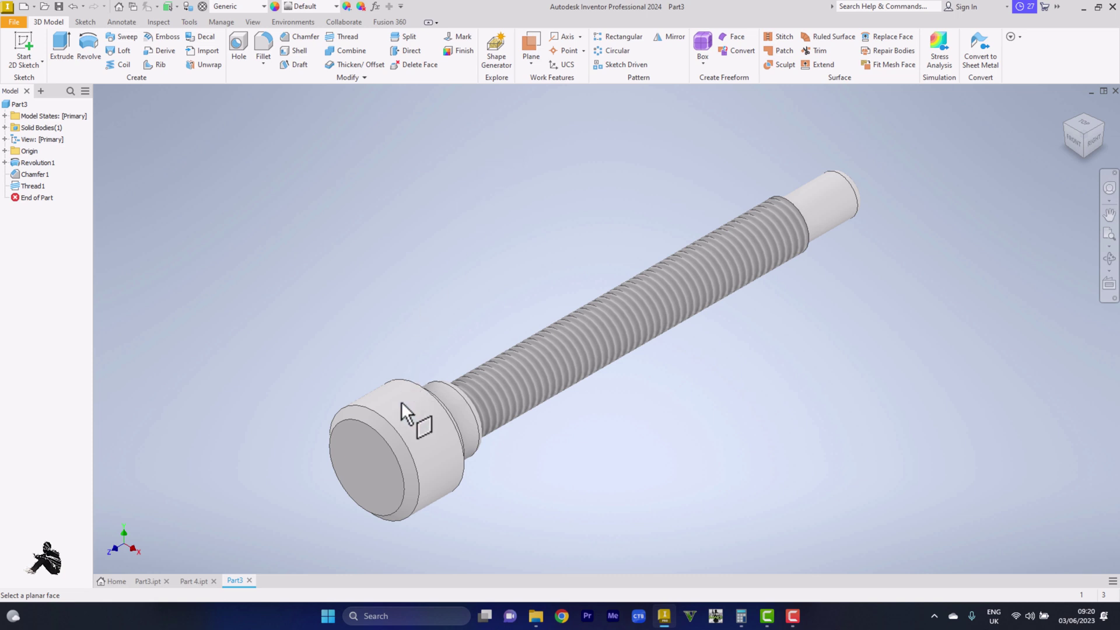
{"action": "left_click", "coordinate": [15, 152]}
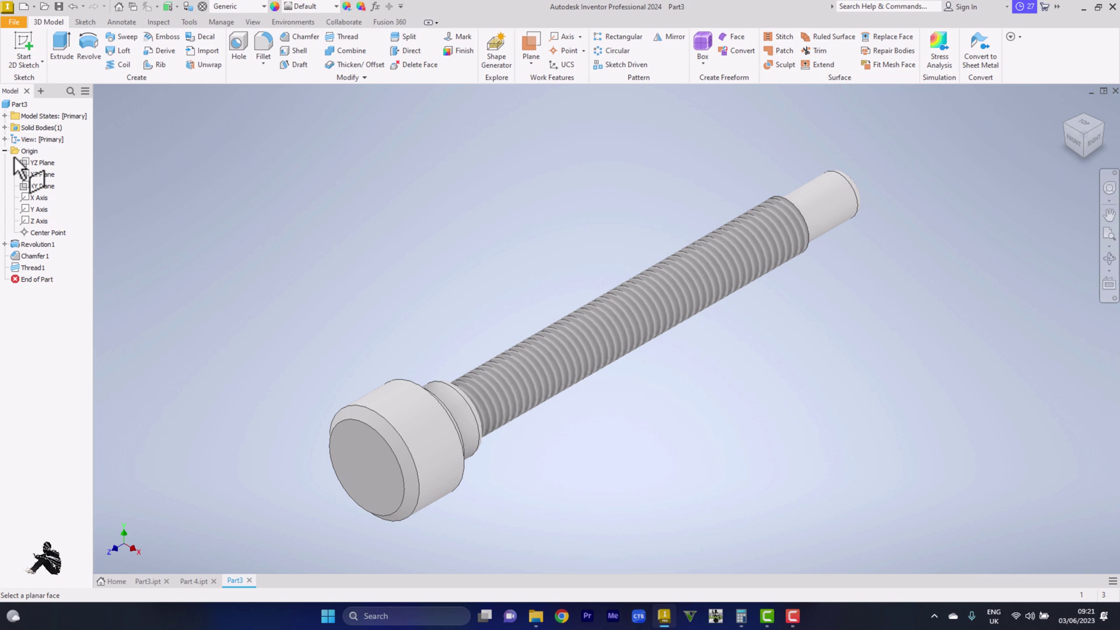
{"action": "left_click", "coordinate": [32, 163]}
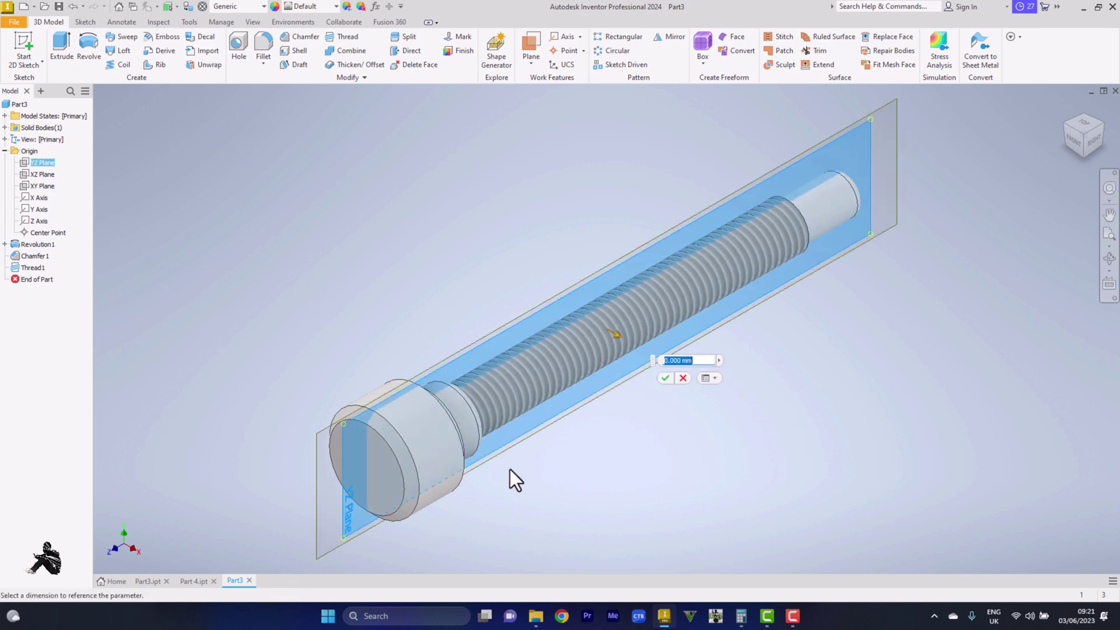
{"action": "left_click", "coordinate": [665, 378]}
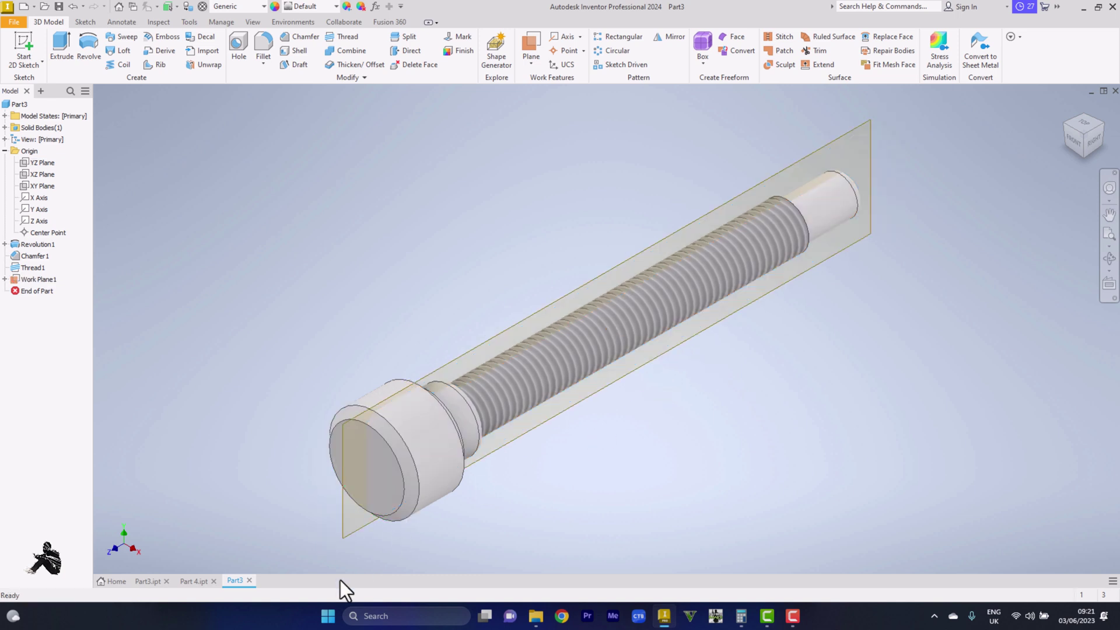
{"action": "left_click", "coordinate": [344, 476]}
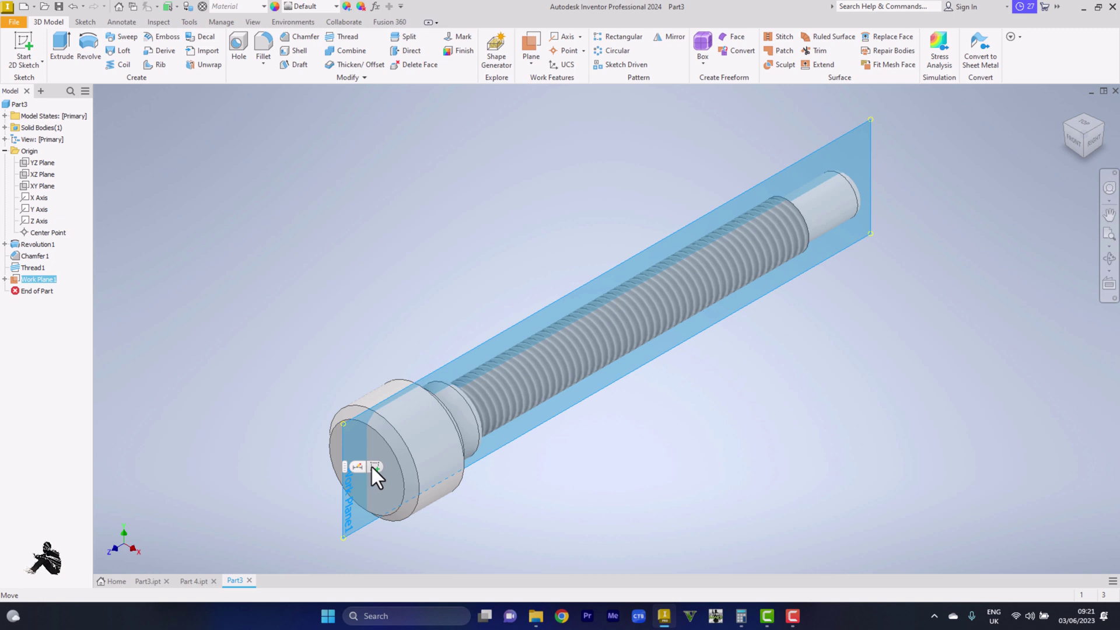
Start a sketch on the work plane, slice the graphics, and draw a 6 mm circle centred on the shaft axis.
{"action": "key", "text": "s"}
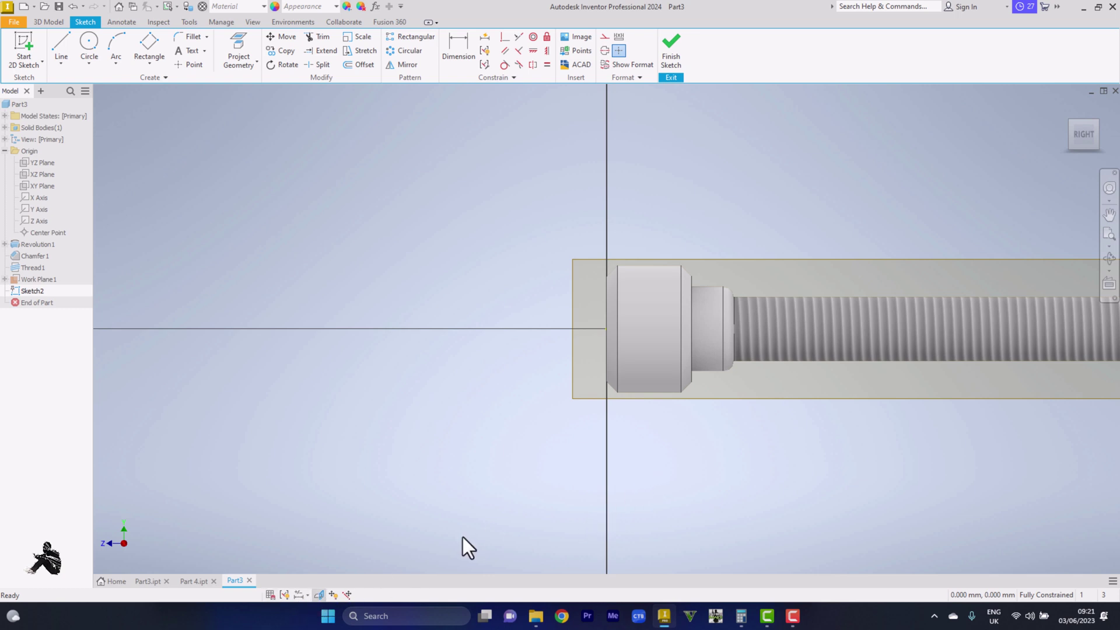
{"action": "key", "text": "F7"}
{"action": "scroll", "coordinate": [644, 376], "scroll_direction": "down", "scroll_amount": 2}
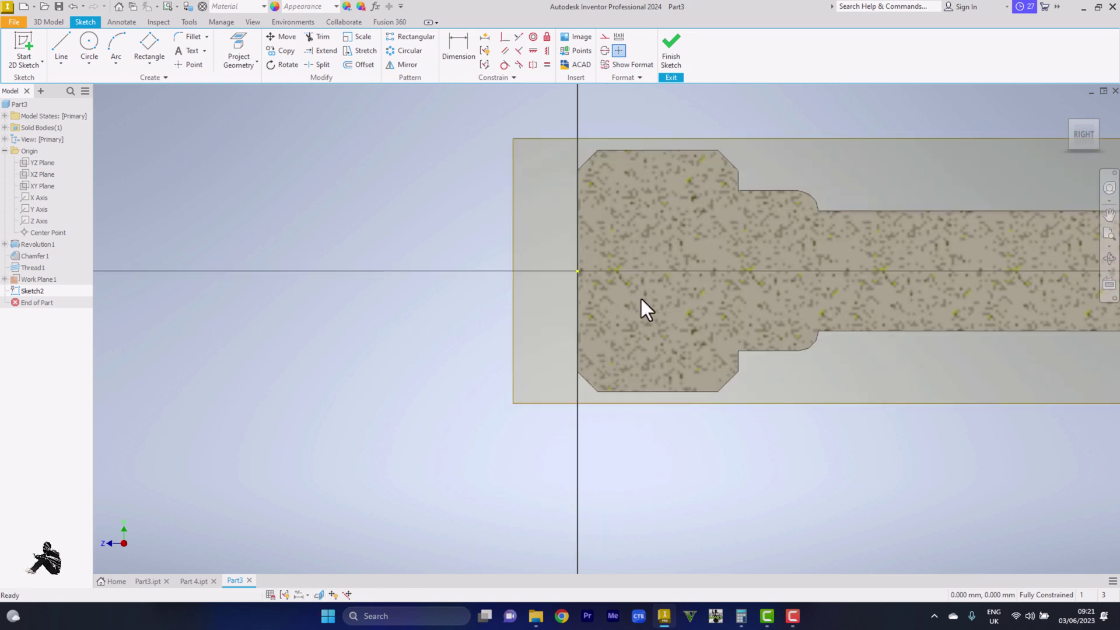
{"action": "left_click", "coordinate": [97, 46]}
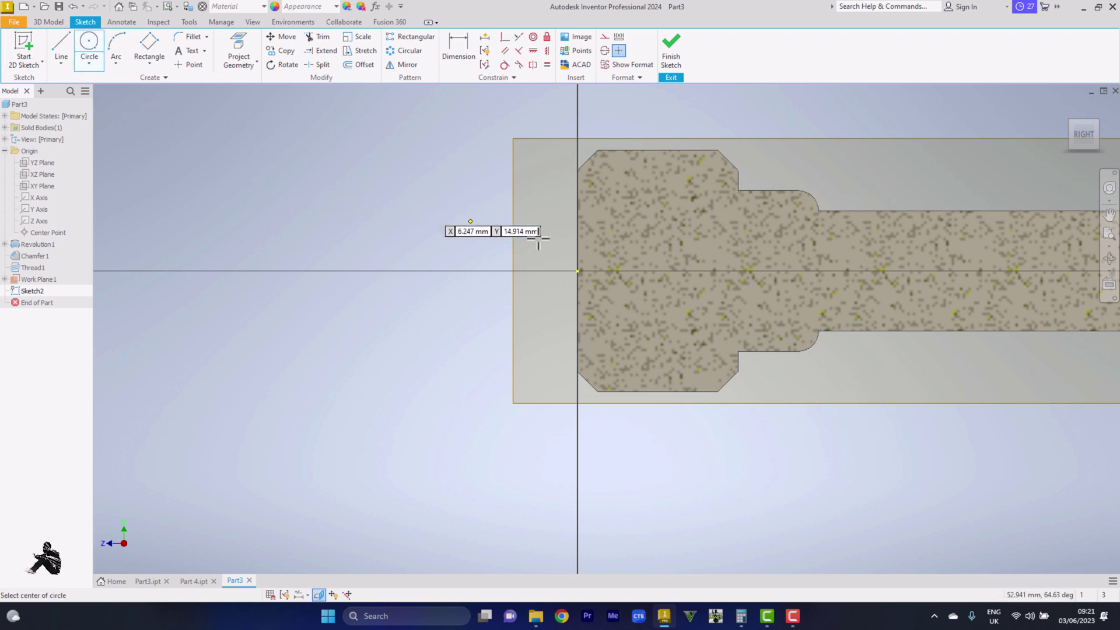
{"action": "left_click", "coordinate": [652, 271]}
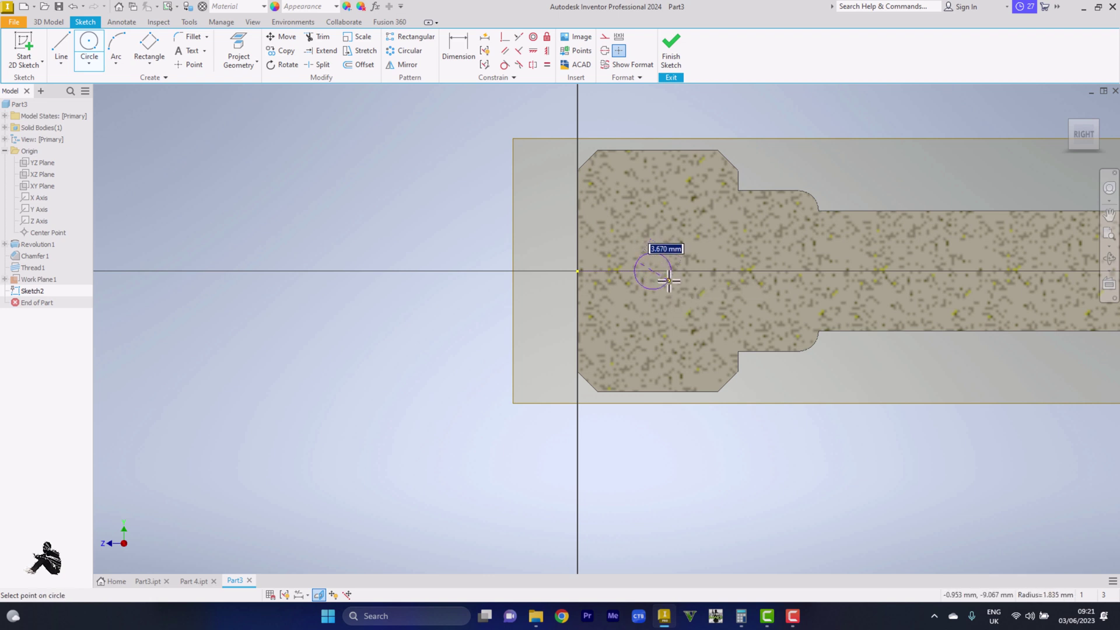
{"action": "type", "text": "6"}
{"action": "key", "text": "Tab"}
{"action": "key", "text": "Return"}
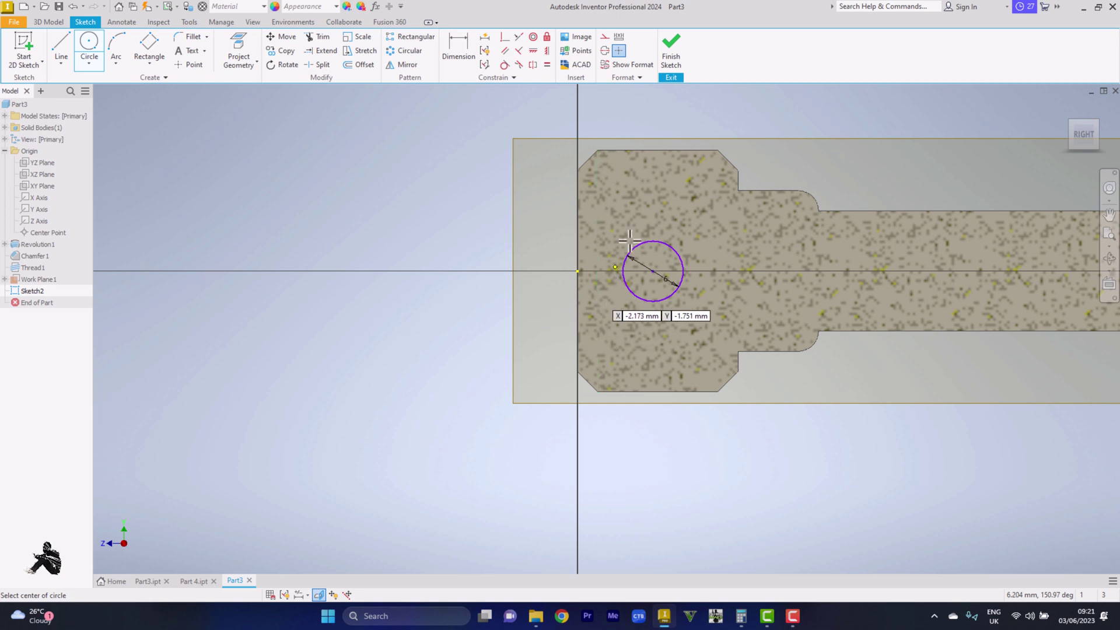
Dimension the circle at 6 mm diameter and 8 mm from the head's end face, then finish the sketch.
{"action": "right_click", "coordinate": [646, 124]}
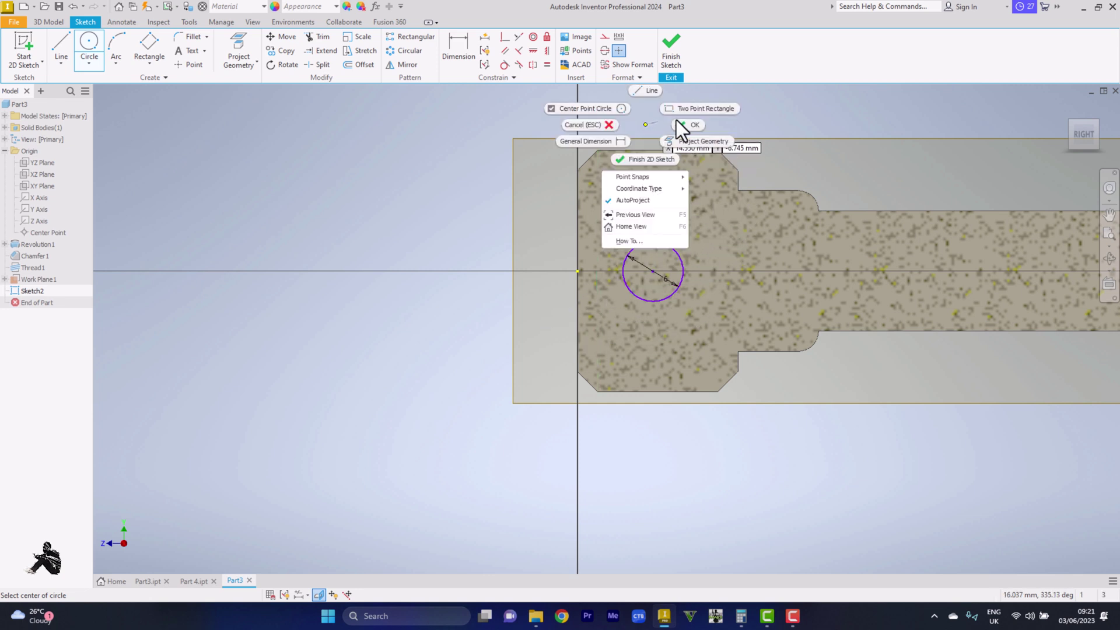
{"action": "left_click", "coordinate": [680, 115]}
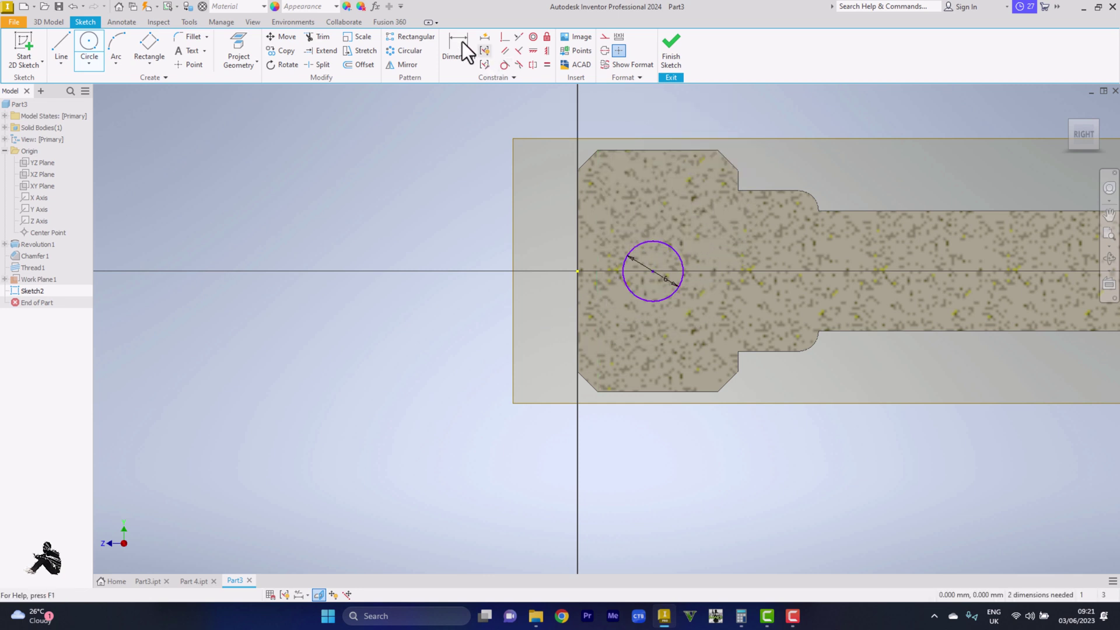
{"action": "left_click", "coordinate": [654, 270]}
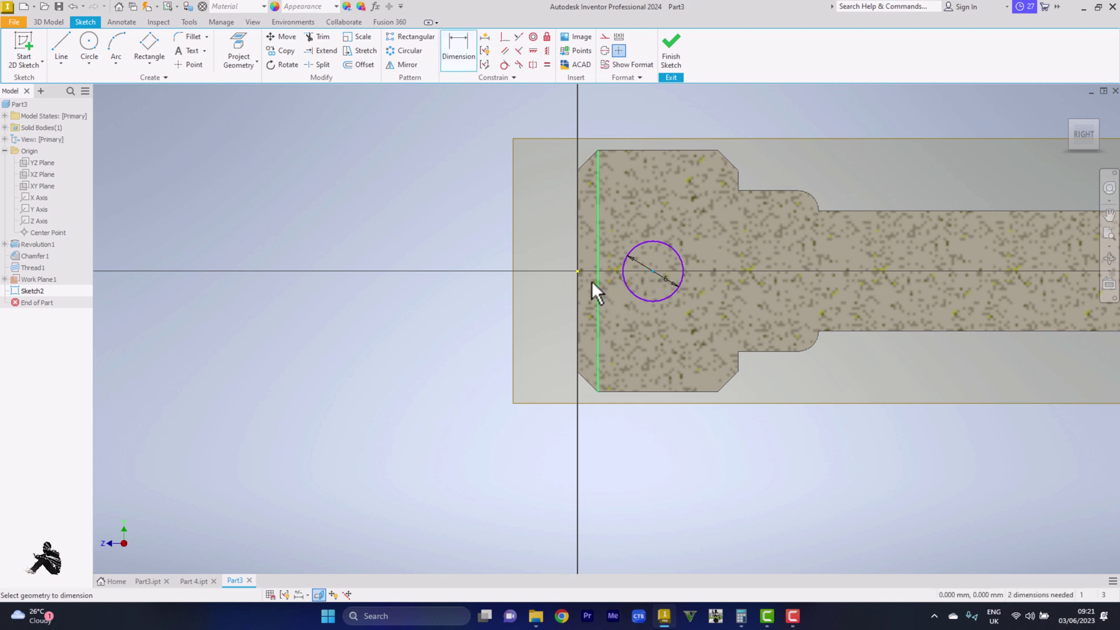
{"action": "left_click", "coordinate": [577, 270]}
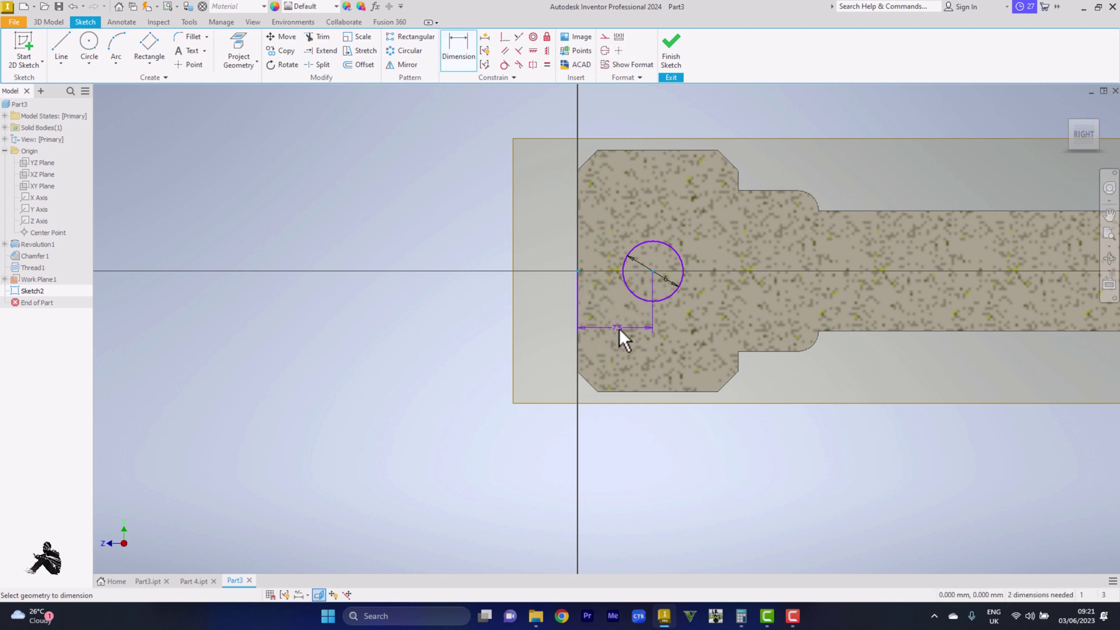
{"action": "left_click", "coordinate": [618, 328]}
{"action": "type", "text": "8"}
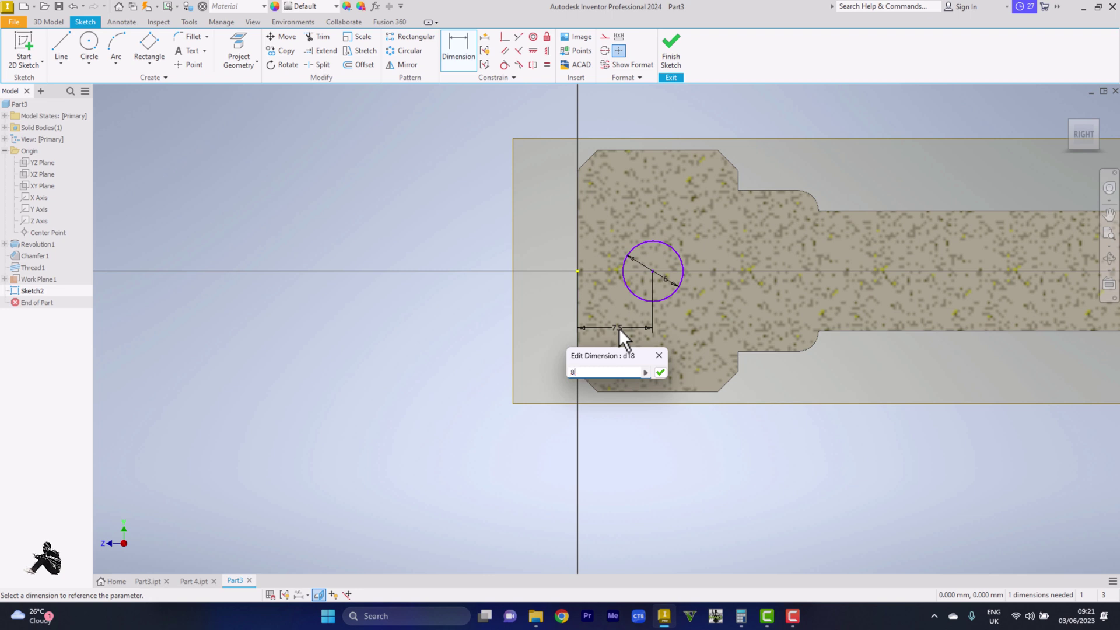
{"action": "key", "text": "Return"}
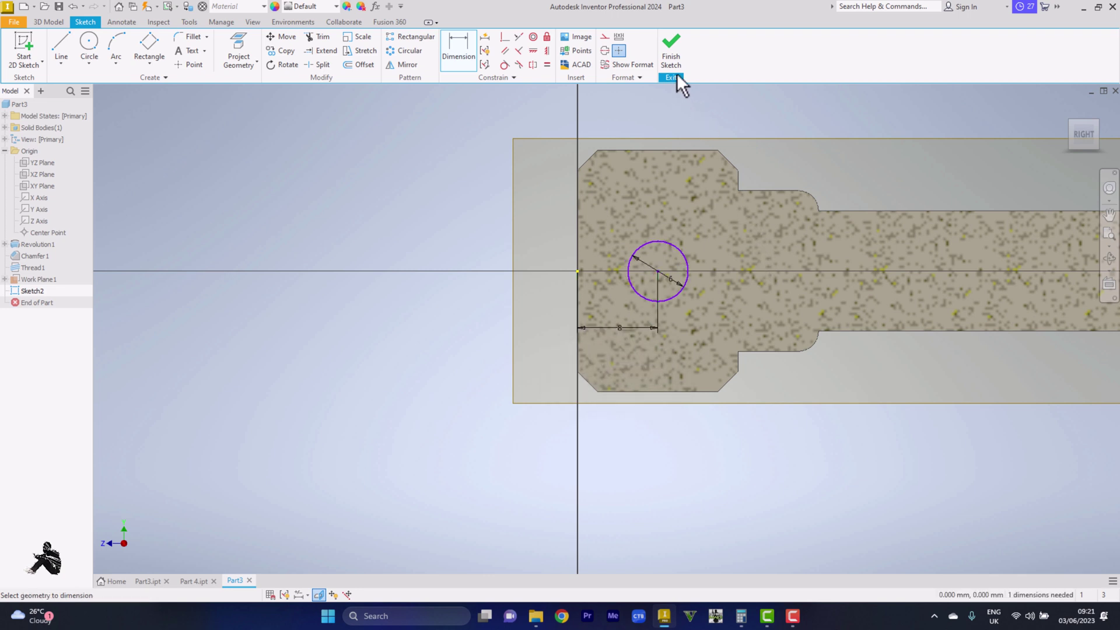
{"action": "left_click", "coordinate": [664, 45]}
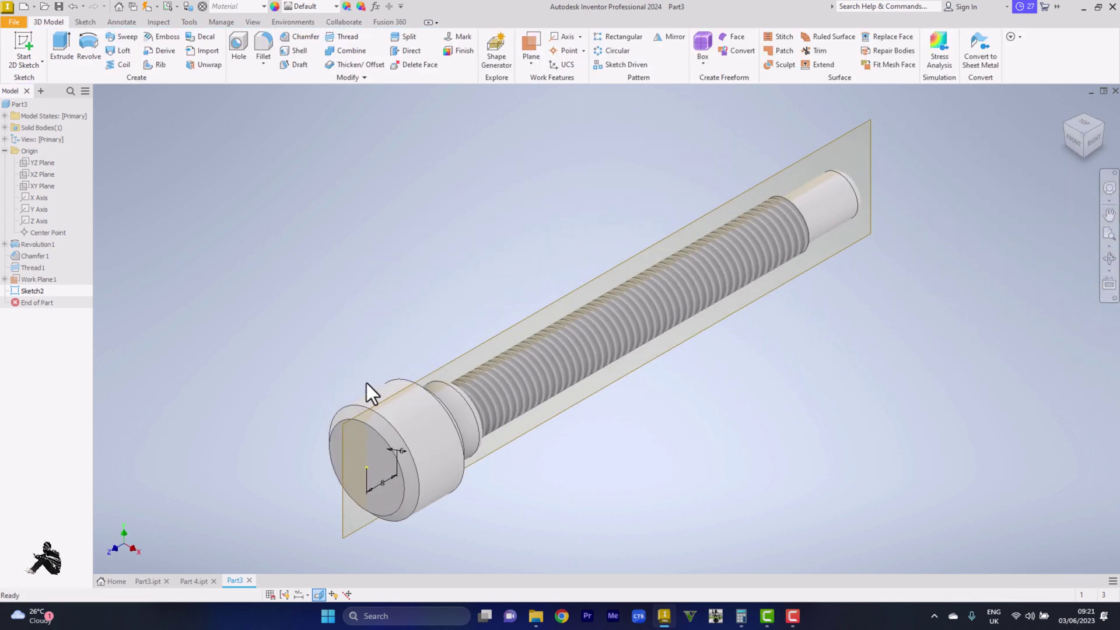
Extrude the 6 mm circle as a symmetric 30 mm cut through the head.
{"action": "left_click", "coordinate": [67, 43]}
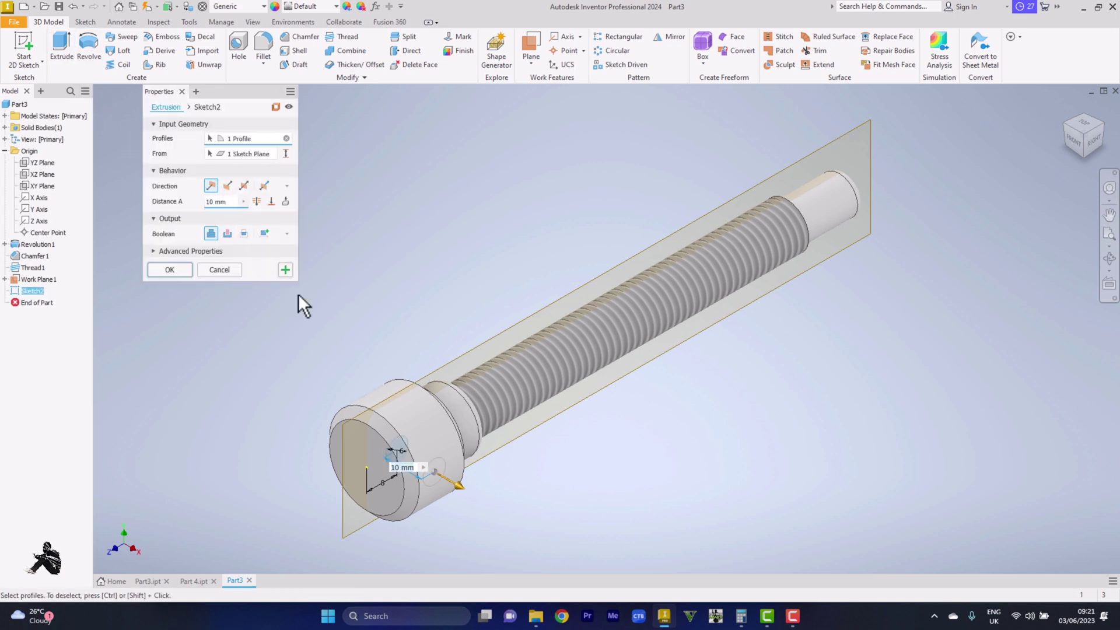
{"action": "left_click", "coordinate": [227, 235]}
{"action": "left_click", "coordinate": [243, 182]}
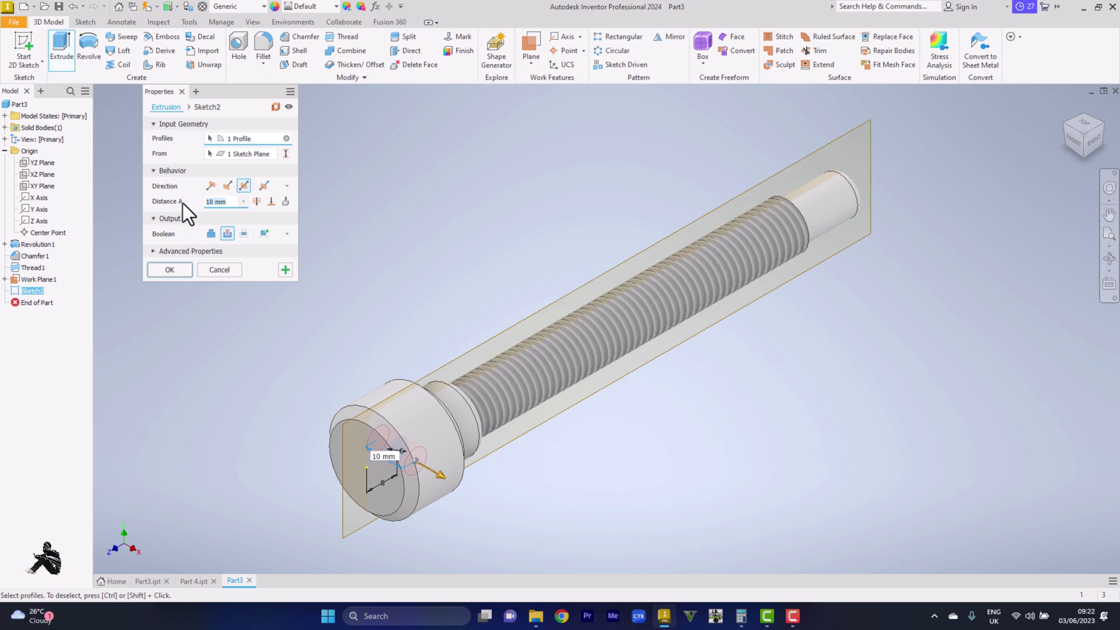
{"action": "type", "text": "3"}
{"action": "type", "text": "0"}
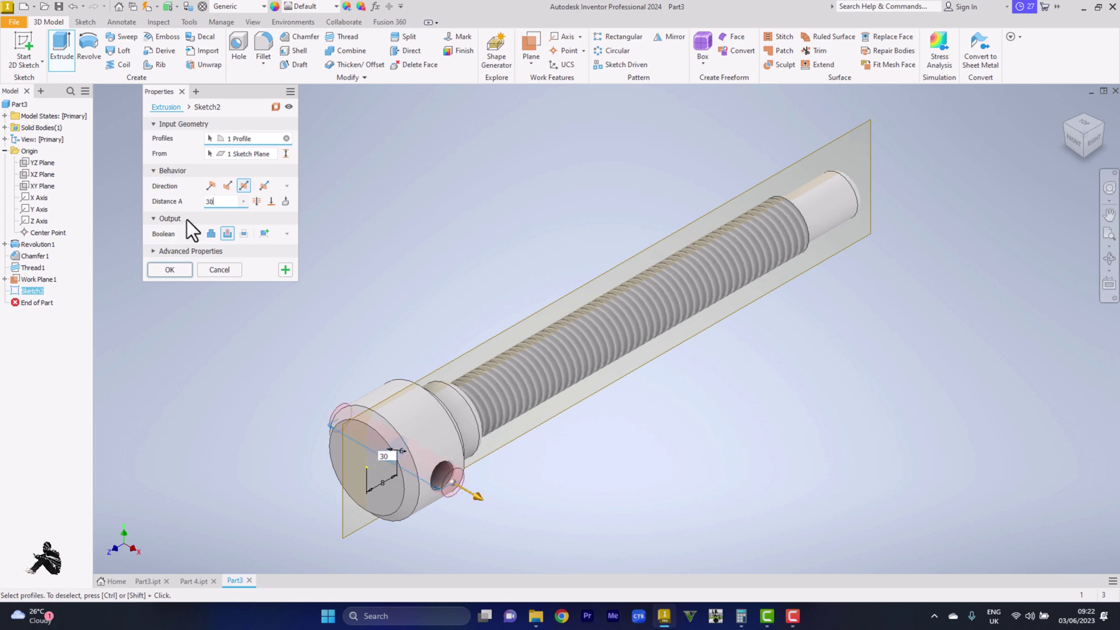
{"action": "left_click", "coordinate": [166, 267]}
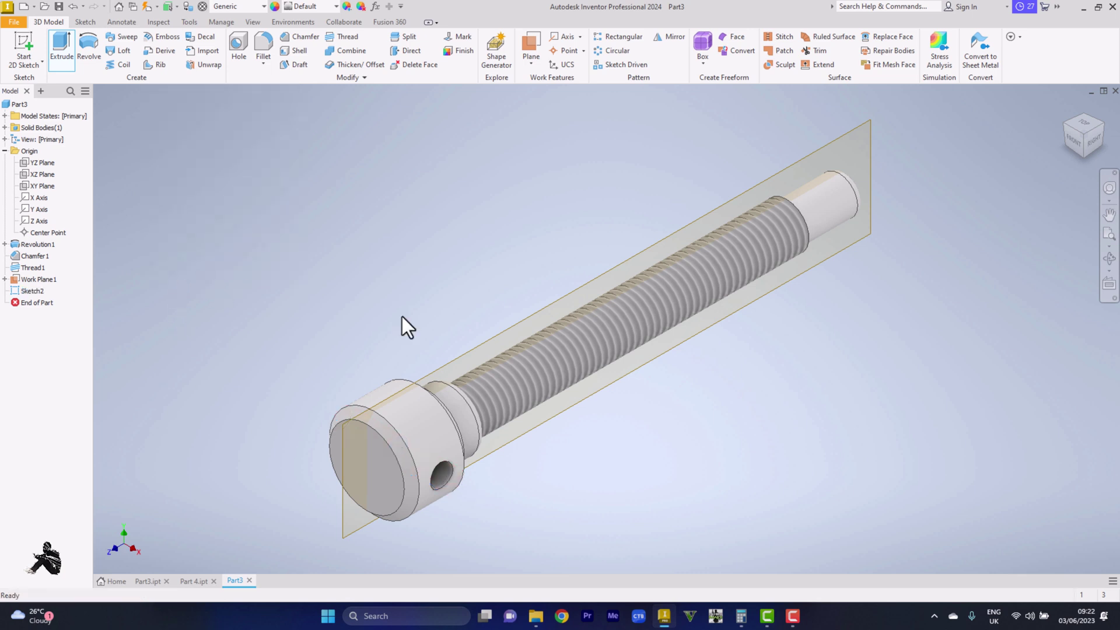
Choose Polished Diamond Plate from the Quick Access appearance list for the bolt.
{"action": "left_click", "coordinate": [322, 7]}
{"action": "scroll", "coordinate": [231, 233], "scroll_direction": "down", "scroll_amount": 3}
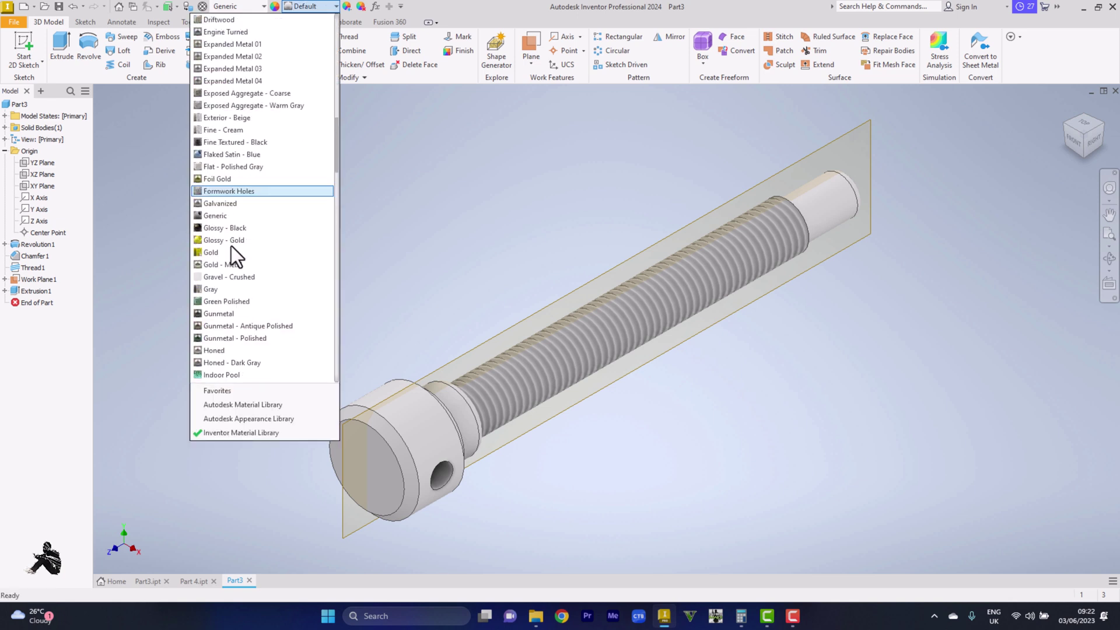
{"action": "scroll", "coordinate": [231, 256], "scroll_direction": "down", "scroll_amount": 1}
{"action": "scroll", "coordinate": [231, 257], "scroll_direction": "down", "scroll_amount": 2}
{"action": "scroll", "coordinate": [232, 257], "scroll_direction": "down", "scroll_amount": 2}
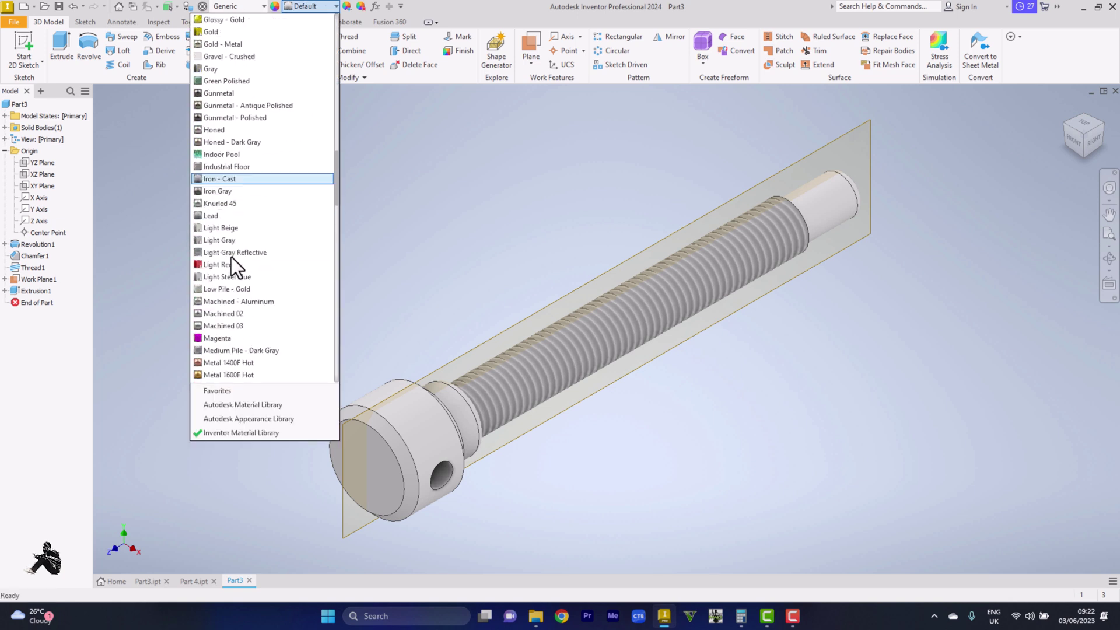
{"action": "scroll", "coordinate": [232, 256], "scroll_direction": "down", "scroll_amount": 2}
{"action": "scroll", "coordinate": [231, 256], "scroll_direction": "down", "scroll_amount": 2}
{"action": "scroll", "coordinate": [232, 257], "scroll_direction": "down", "scroll_amount": 3}
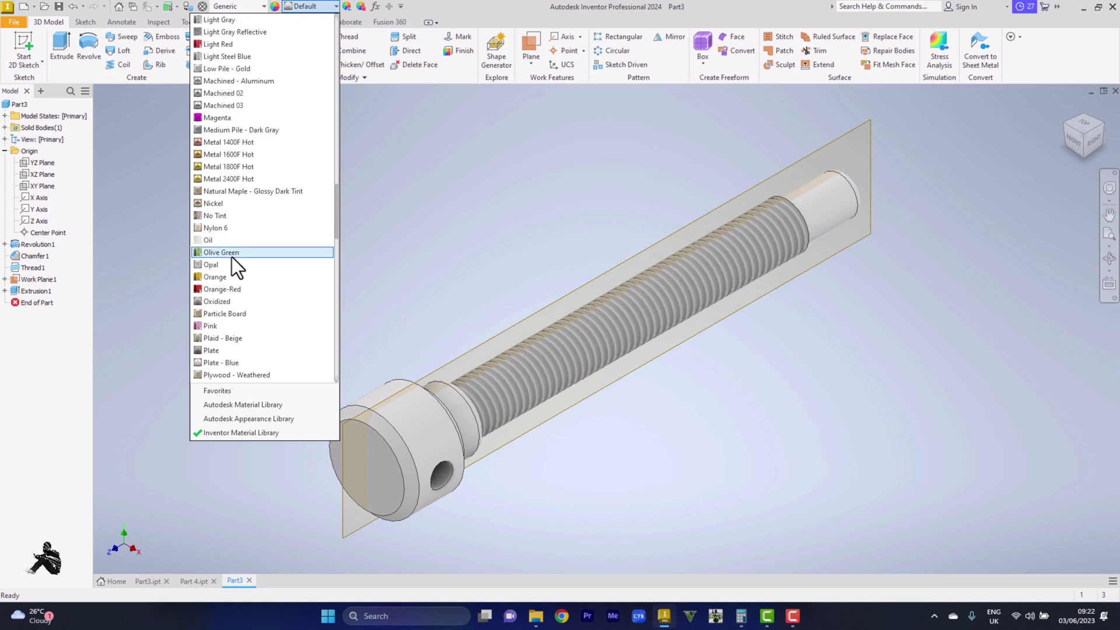
{"action": "scroll", "coordinate": [231, 257], "scroll_direction": "down", "scroll_amount": 1}
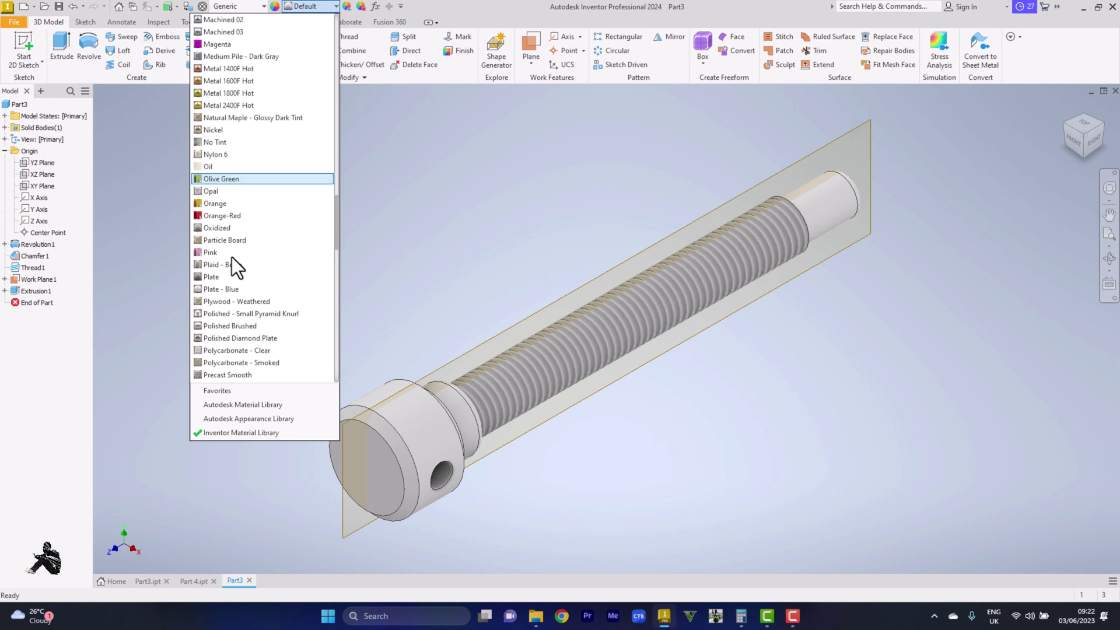
{"action": "left_click", "coordinate": [252, 338]}
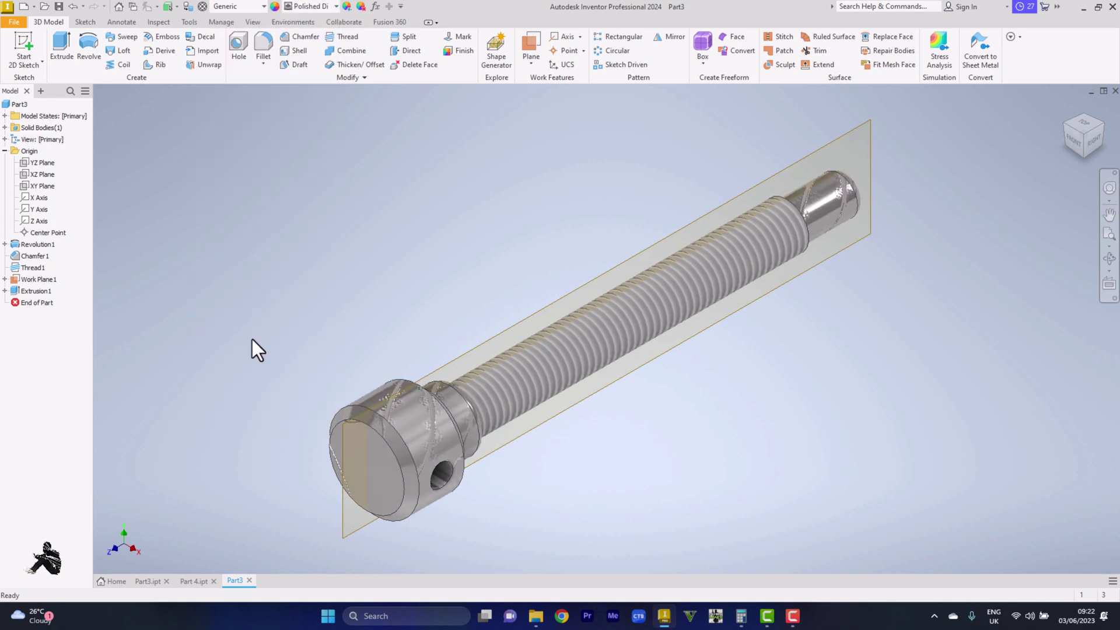
{"action": "mouse_move", "coordinate": [1083, 133]}
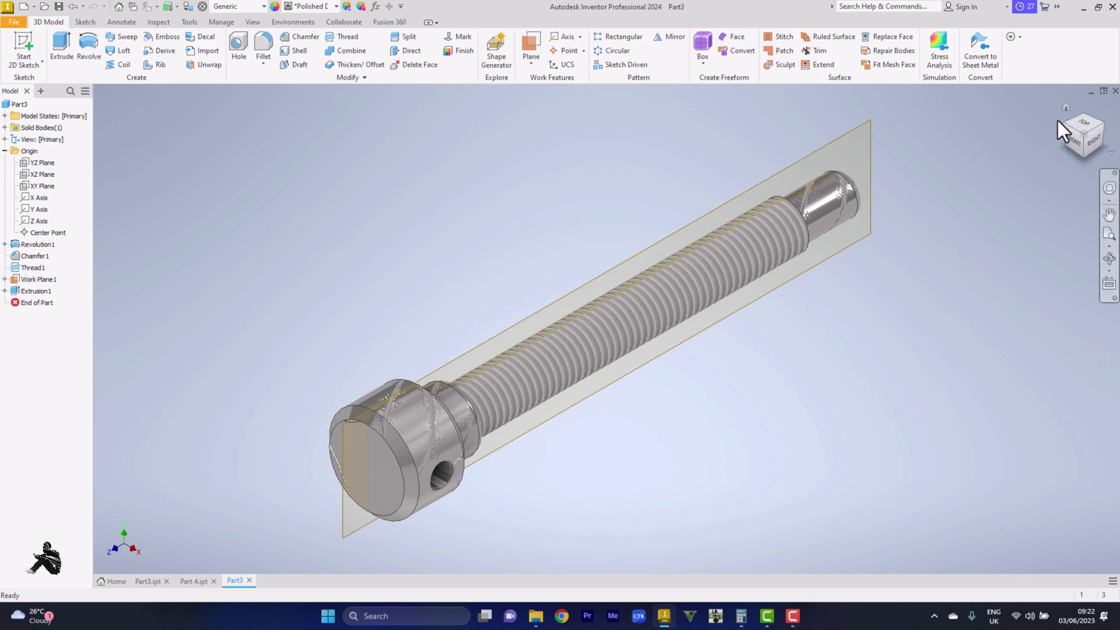
Turn off Work Plane1's visibility and return the view to the Home orientation.
{"action": "left_click", "coordinate": [1067, 108]}
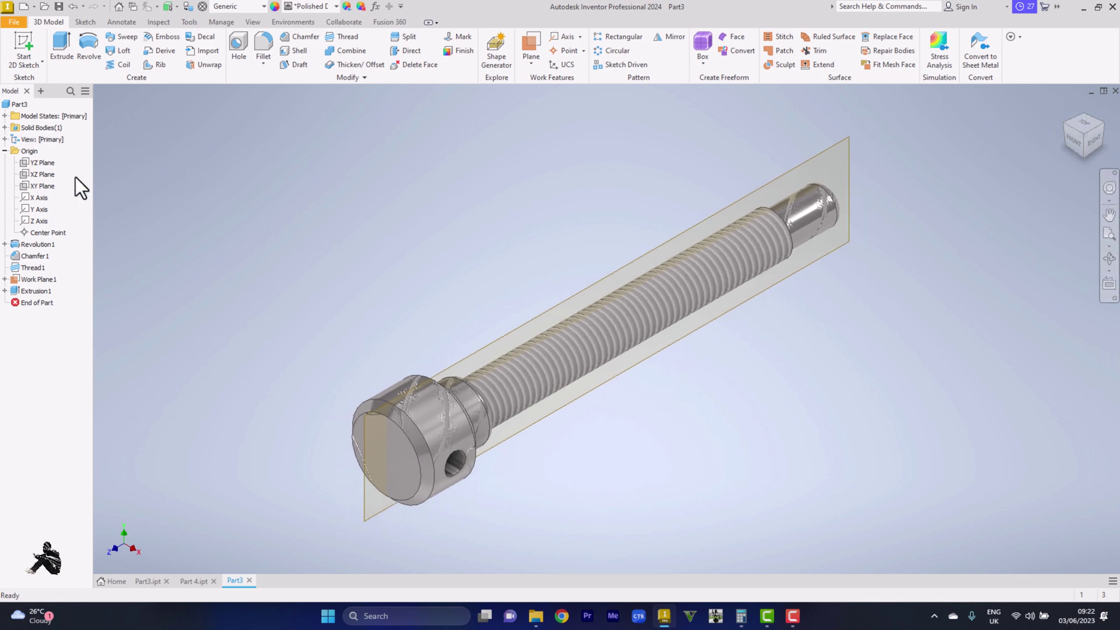
{"action": "right_click", "coordinate": [27, 279]}
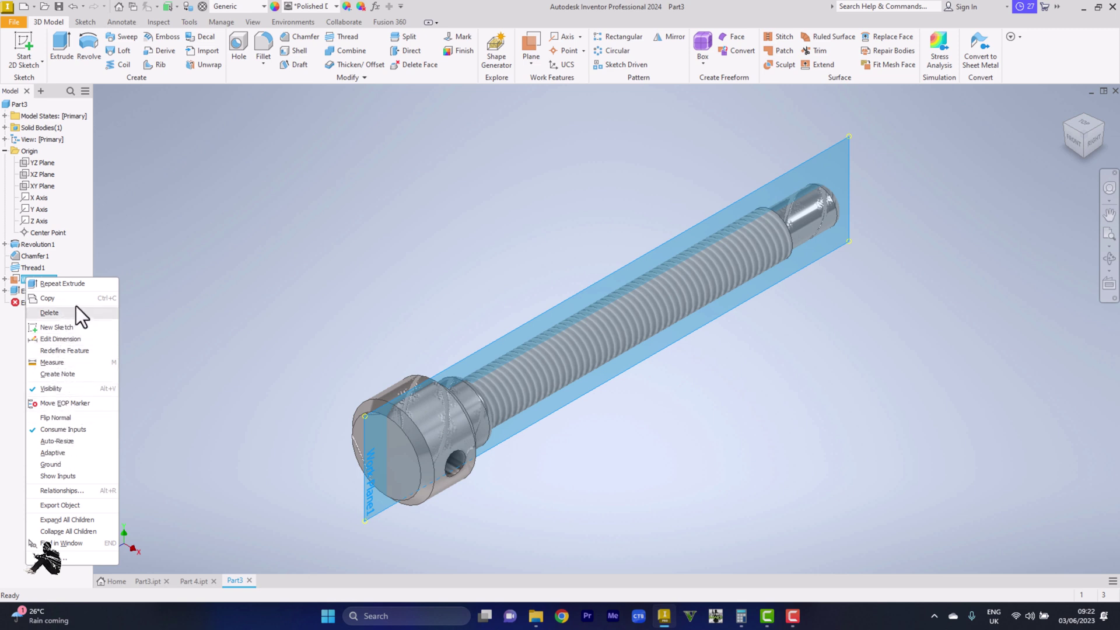
{"action": "left_click", "coordinate": [362, 422]}
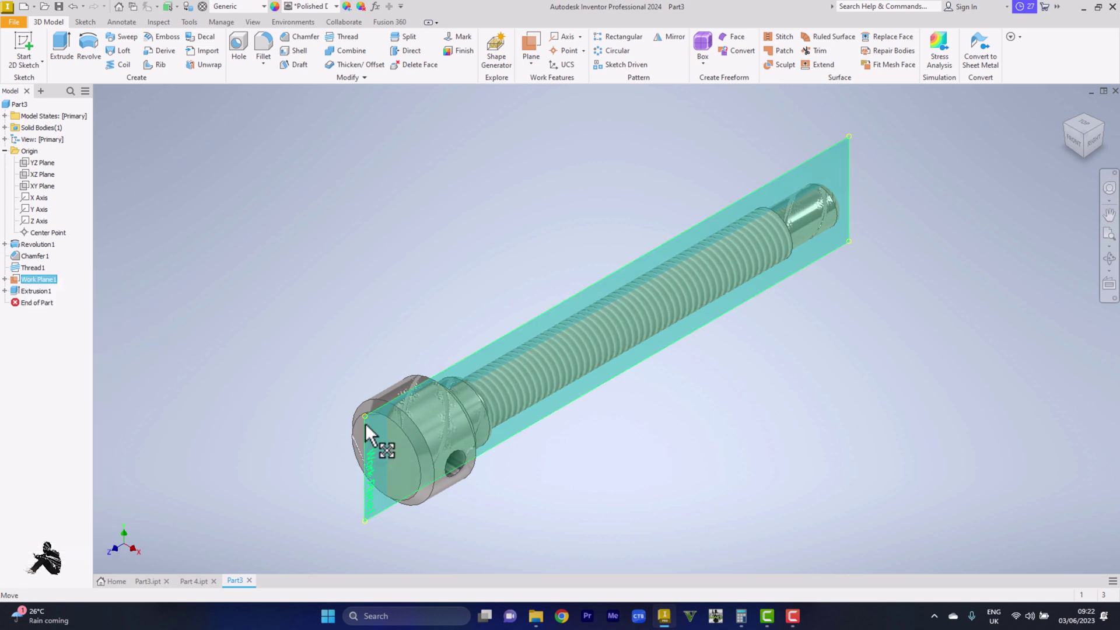
{"action": "right_click", "coordinate": [363, 422]}
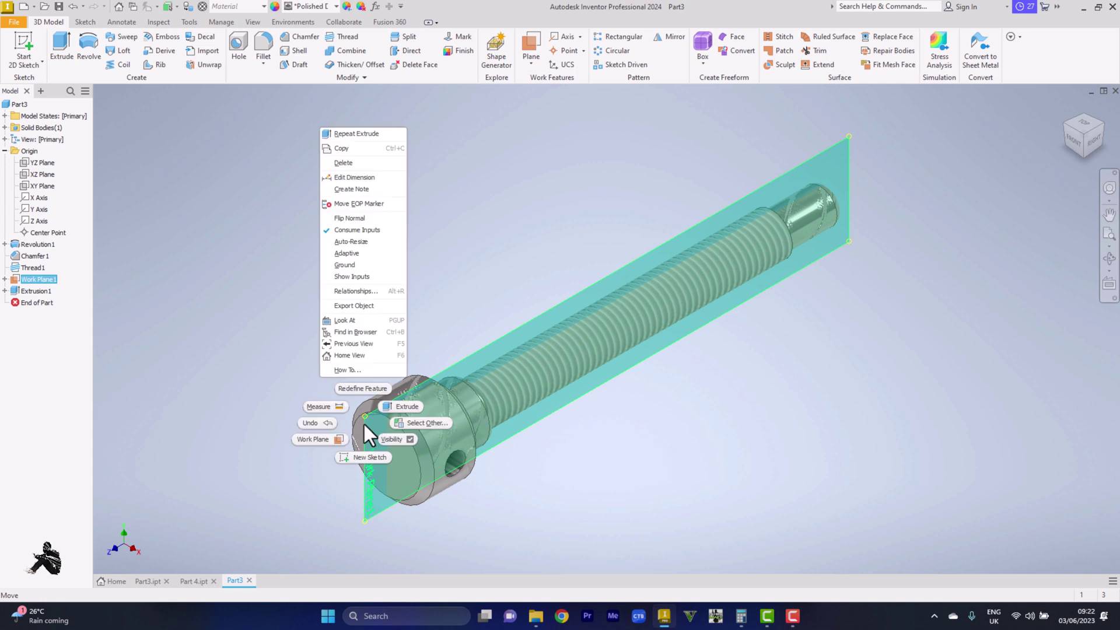
{"action": "left_click", "coordinate": [391, 440]}
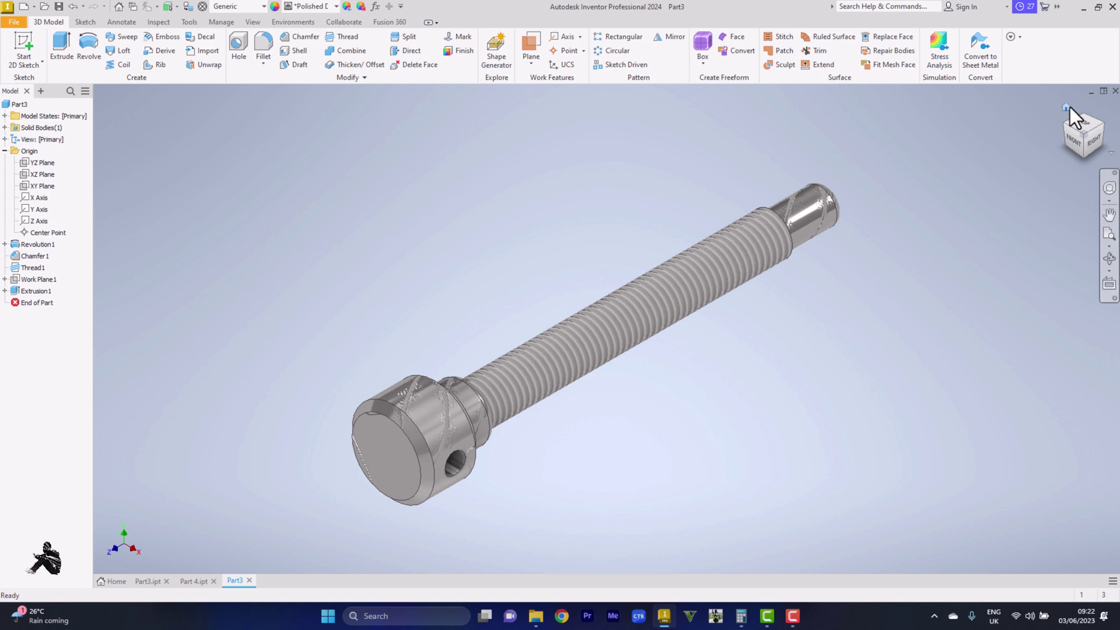
{"action": "left_click", "coordinate": [1066, 107]}
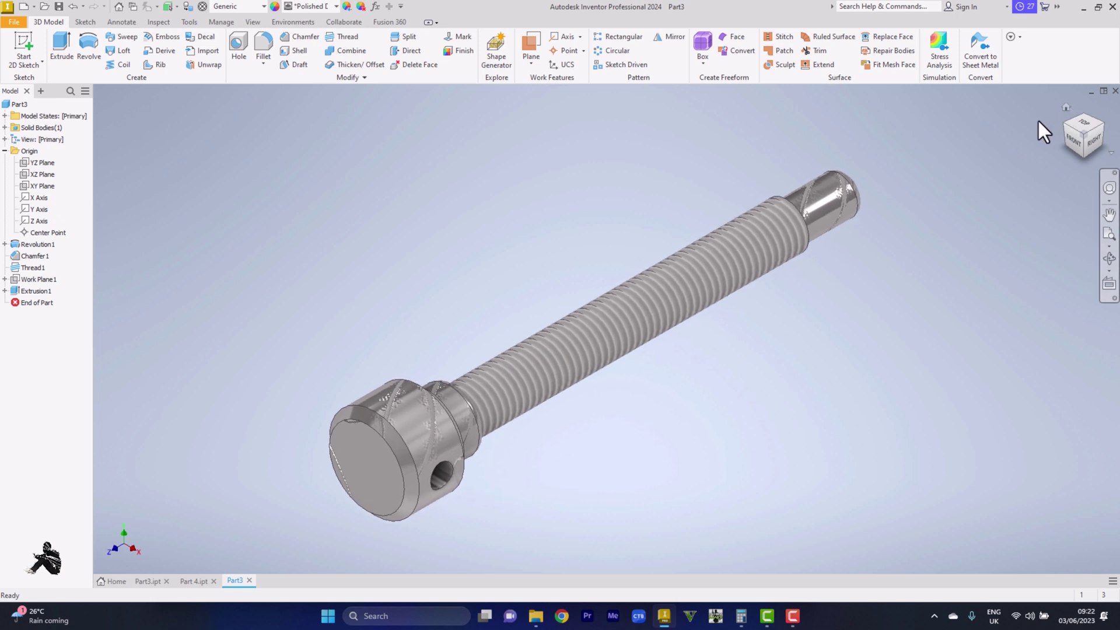